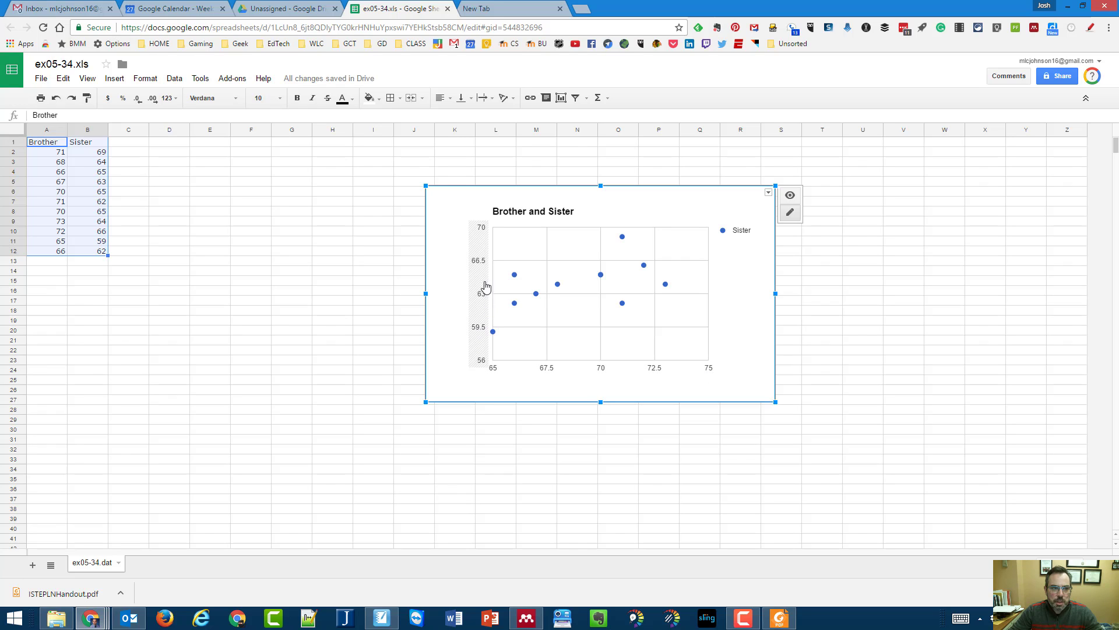
# - Switch the Brother and Sister scatter chart to view mode and move it beside the data, starting at column D
pyautogui.click(790, 197)
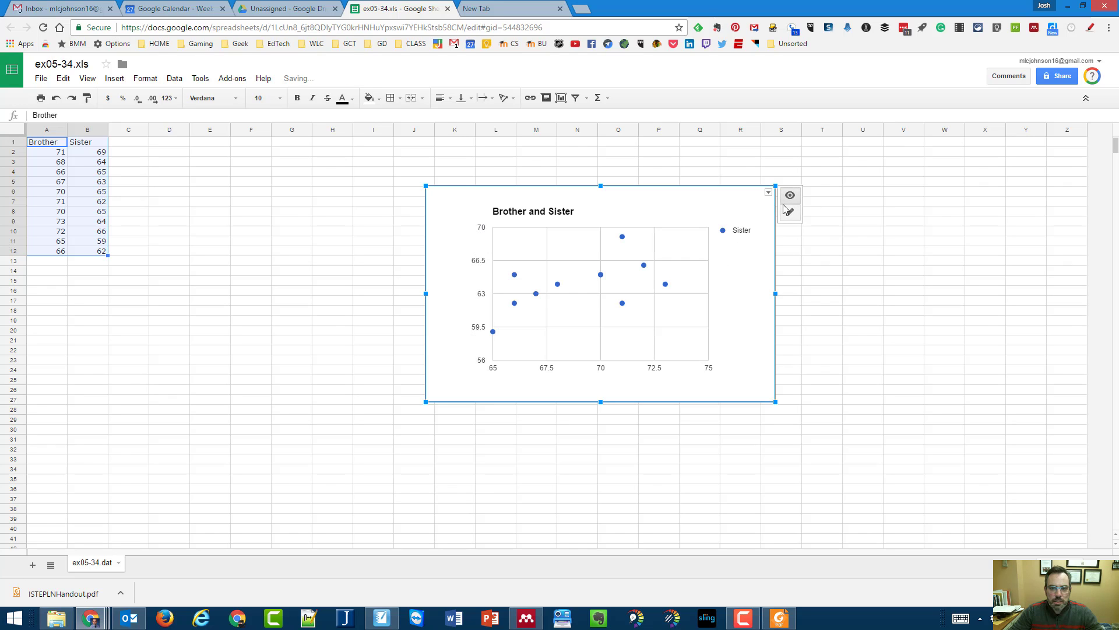
pyautogui.moveTo(623, 238)
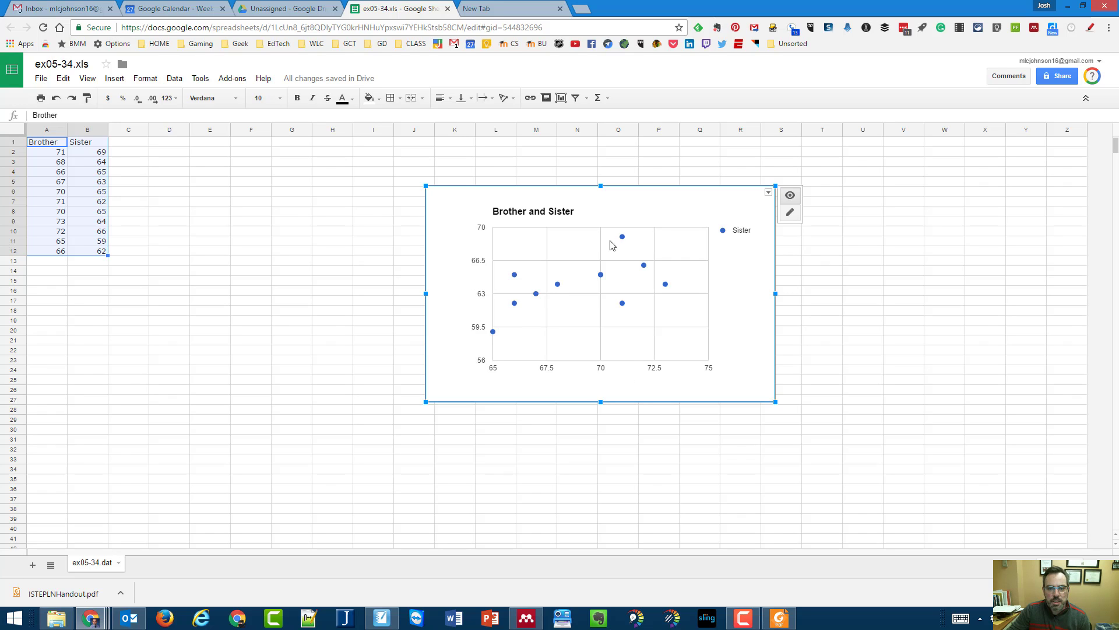
pyautogui.moveTo(60, 153); pyautogui.dragTo(89, 153)
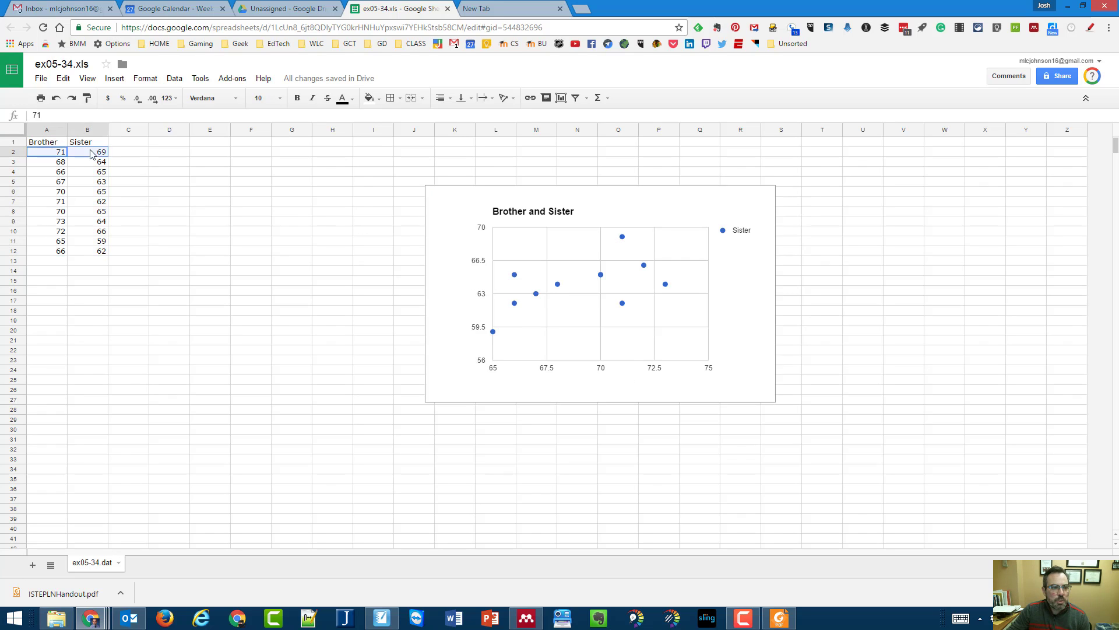
pyautogui.moveTo(599, 201); pyautogui.dragTo(334, 162)
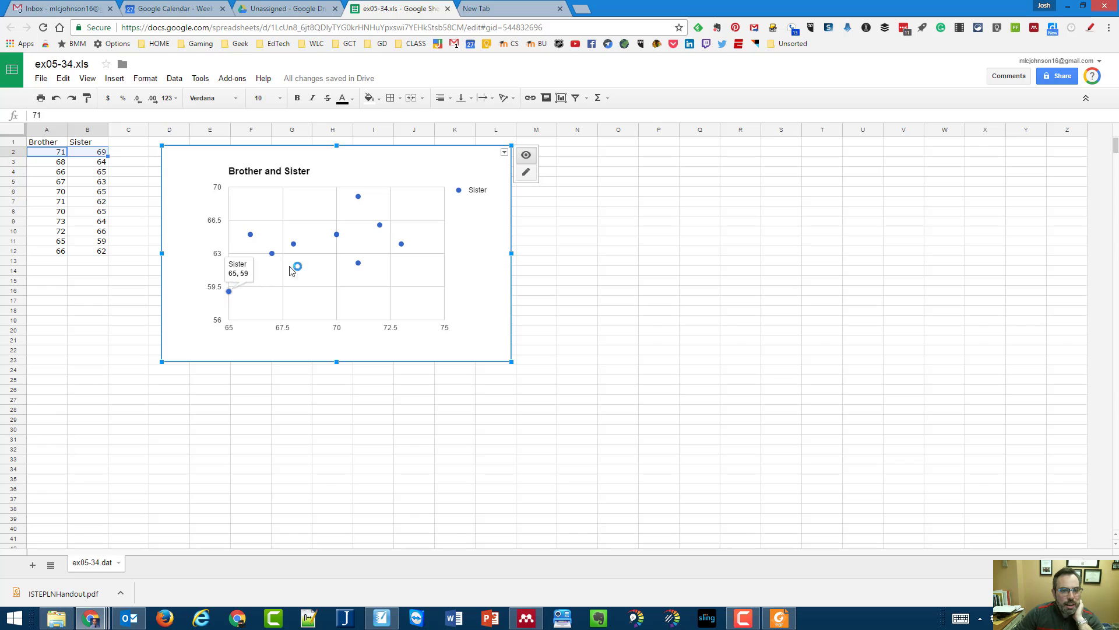
# - Add a linear trendline to the Sister series through the chart's advanced editing options
pyautogui.click(504, 152)
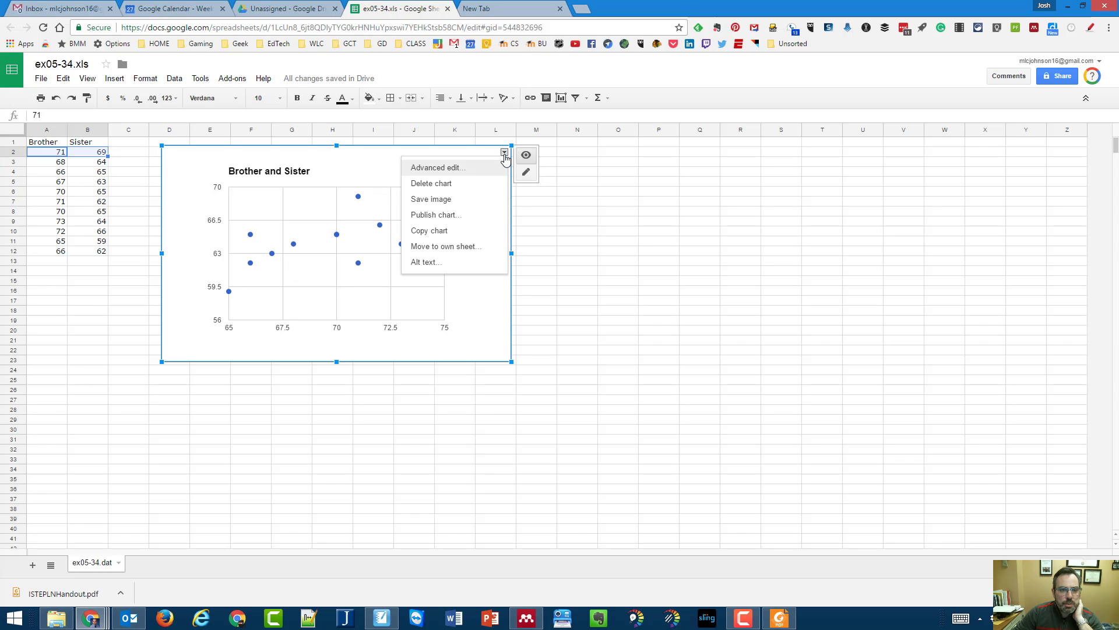
pyautogui.click(439, 168)
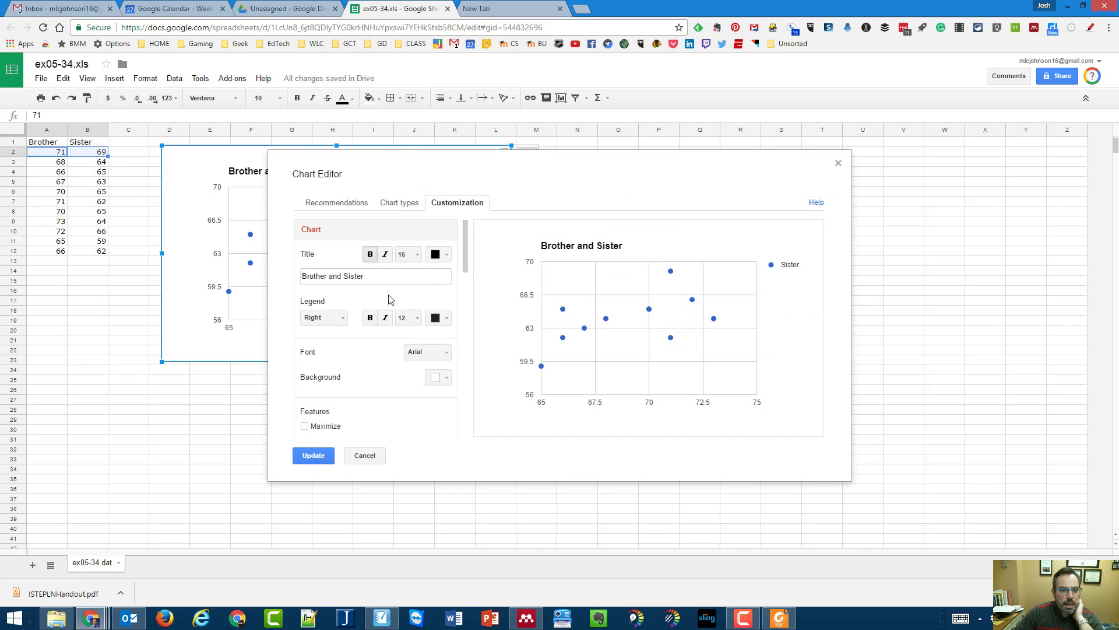
pyautogui.scroll(-10, 389, 298)
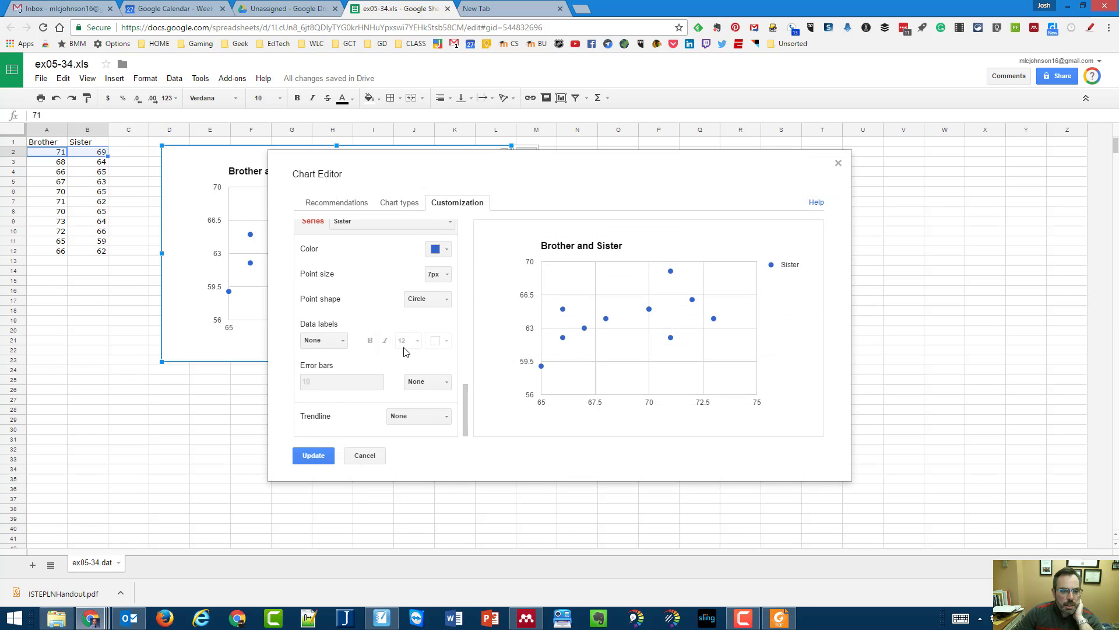
pyautogui.click(412, 417)
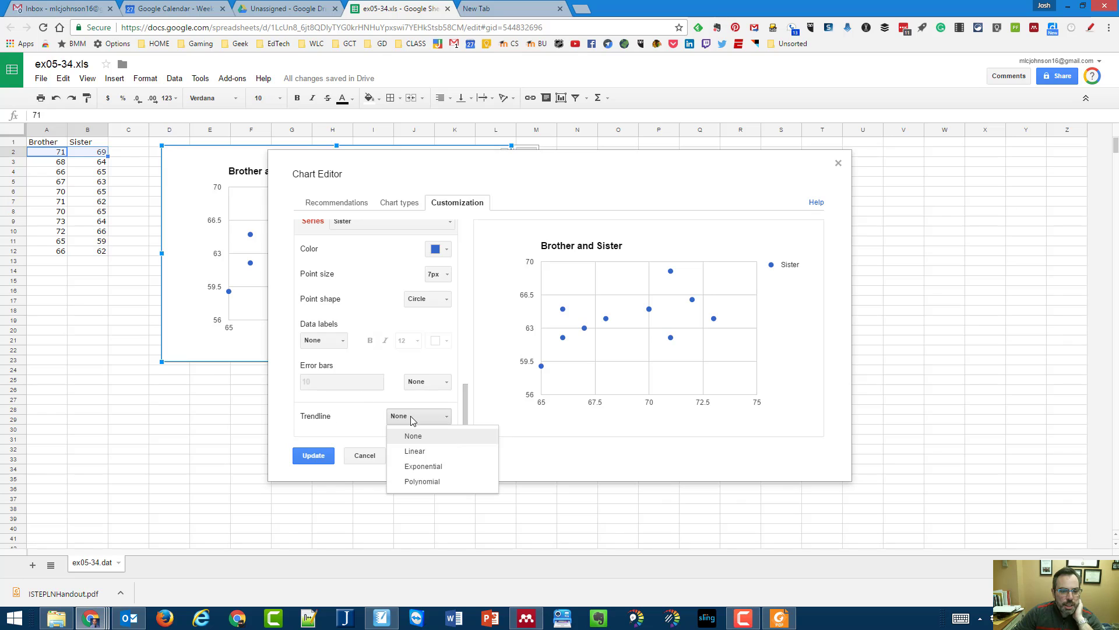
pyautogui.click(431, 452)
pyautogui.scroll(-3, 419, 350)
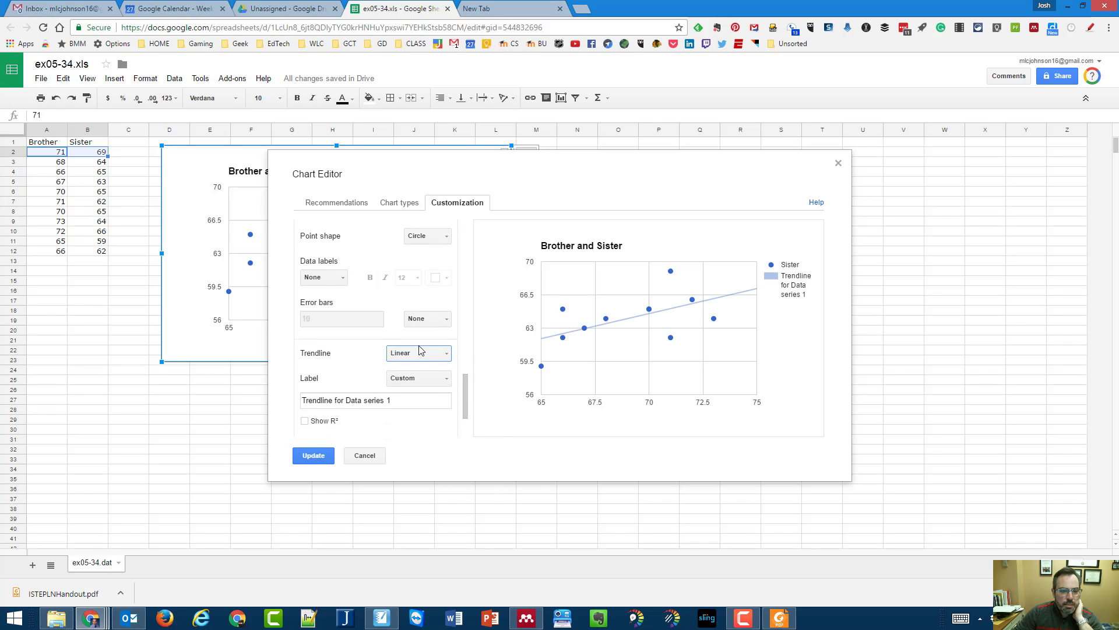
pyautogui.click(425, 339)
pyautogui.click(428, 388)
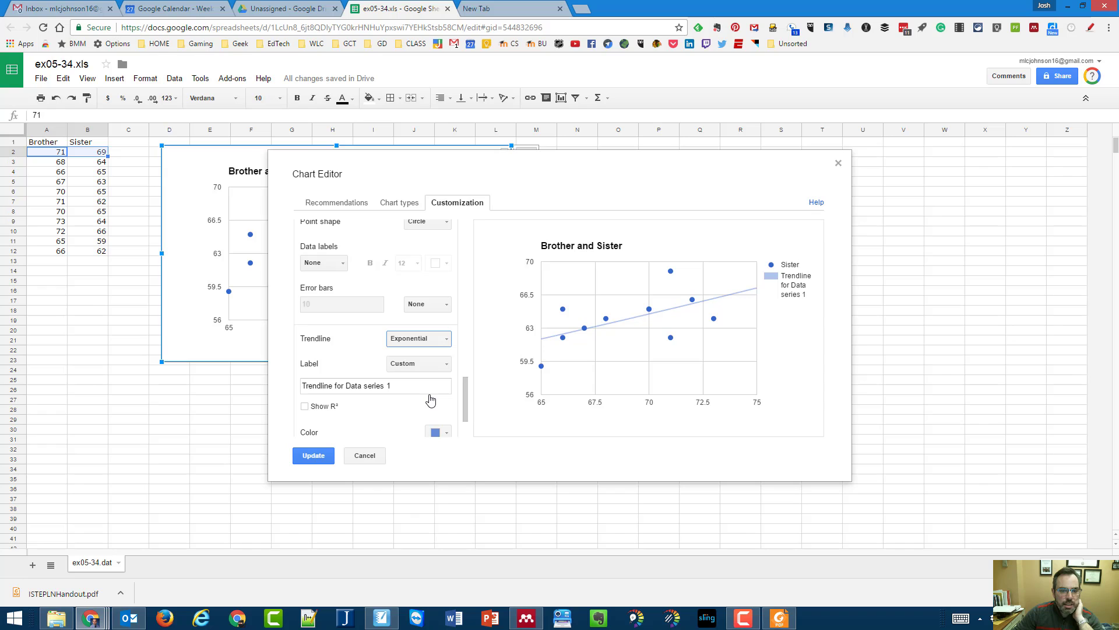
pyautogui.click(443, 345)
pyautogui.click(429, 372)
# - Label the linear trendline with its equation and show its R² value
pyautogui.click(444, 365)
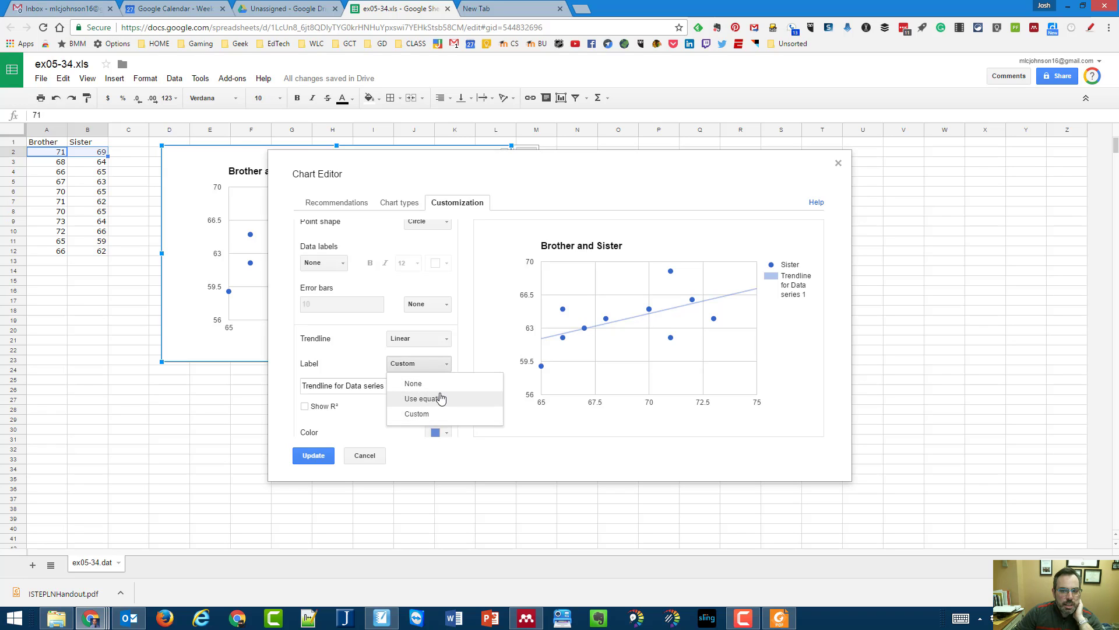
pyautogui.click(441, 398)
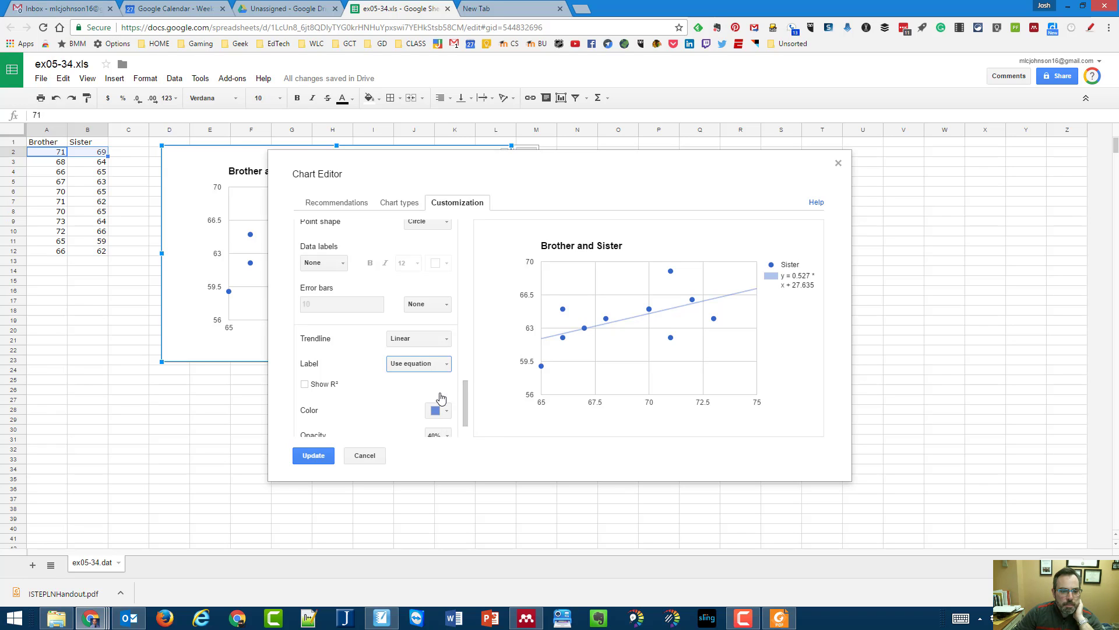
pyautogui.click(304, 386)
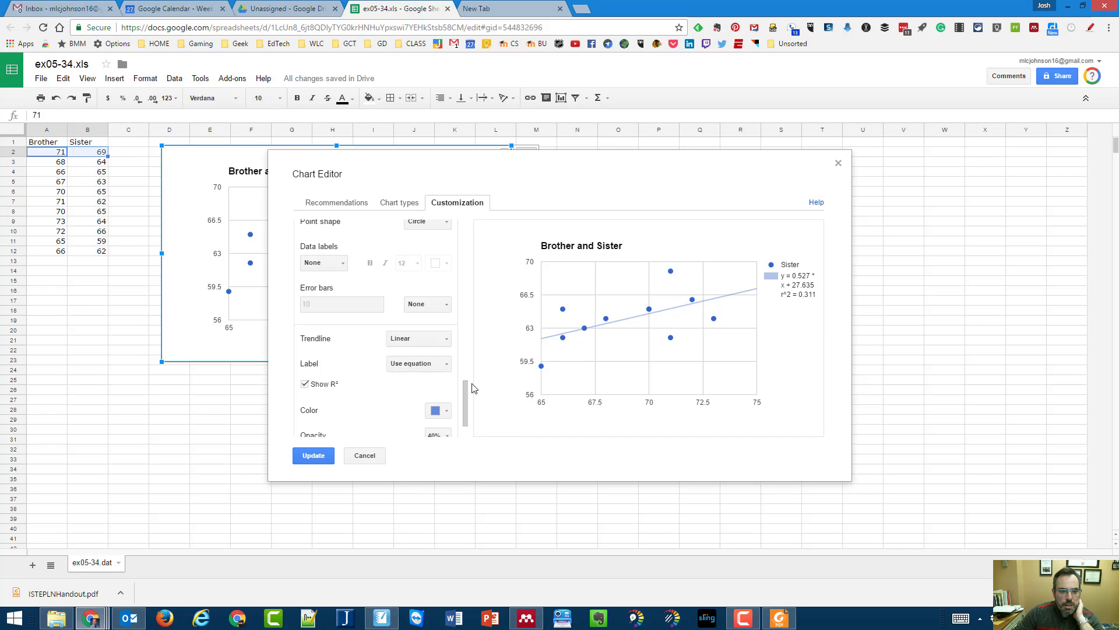
# - Color the trendline black and update the chart with the new customization
pyautogui.click(447, 411)
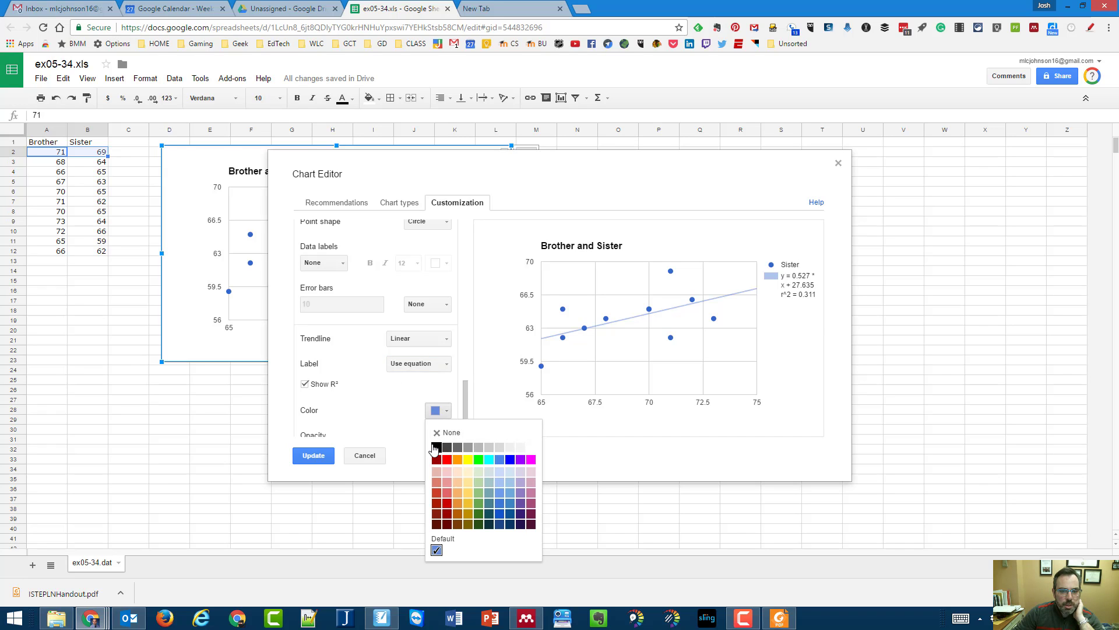
pyautogui.click(433, 450)
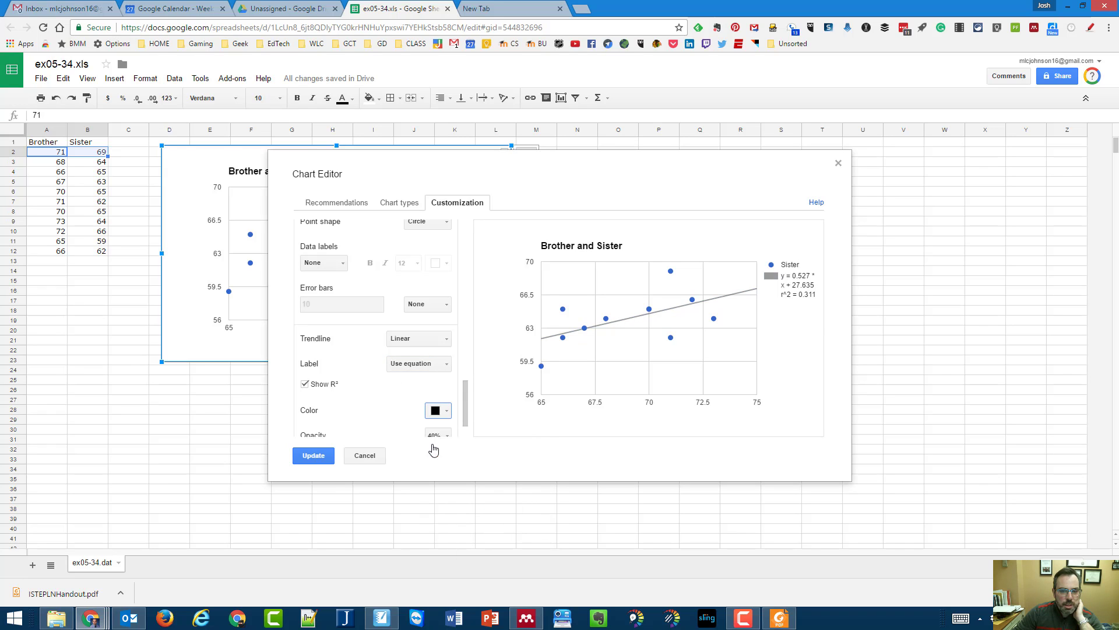
pyautogui.click(319, 457)
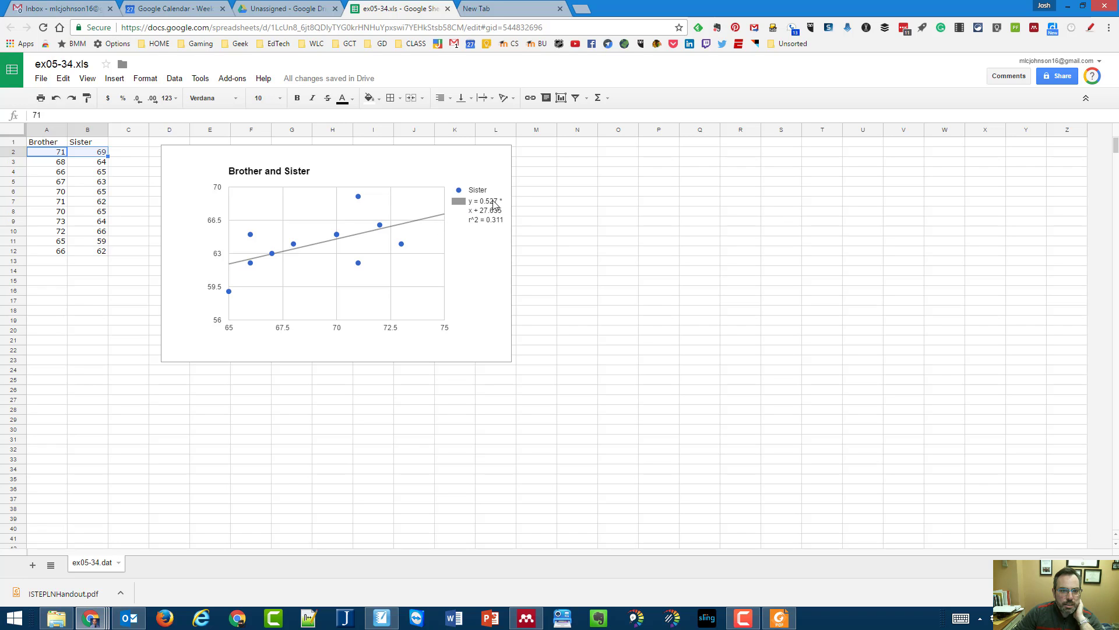
# - Widen the chart so it reaches column O and switch it to quick edit mode
pyautogui.click(467, 249)
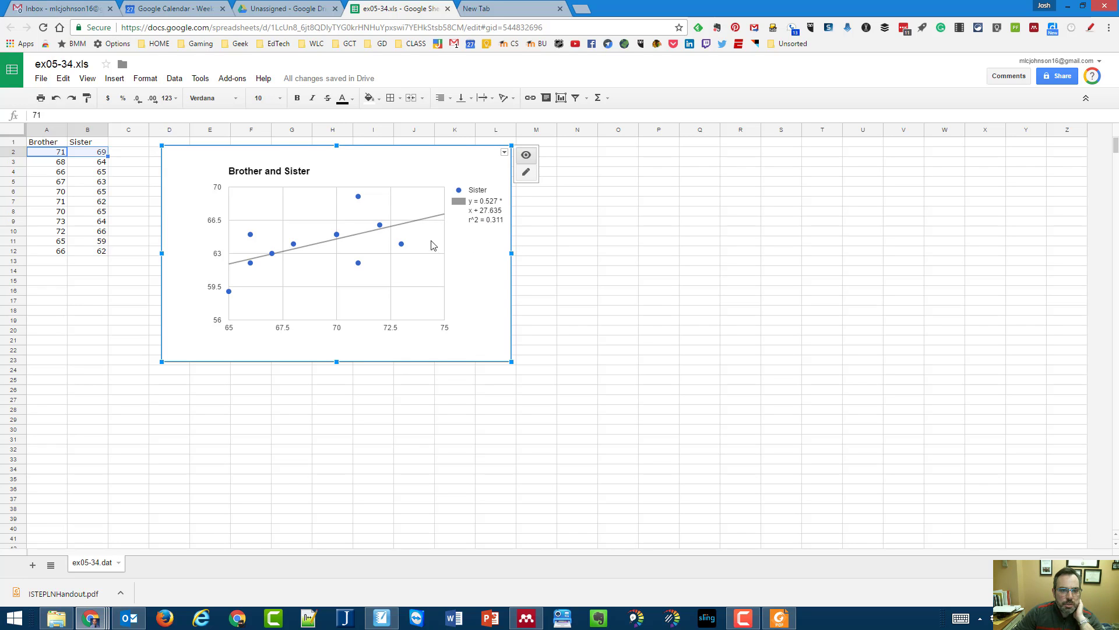
pyautogui.moveTo(511, 252); pyautogui.dragTo(628, 253)
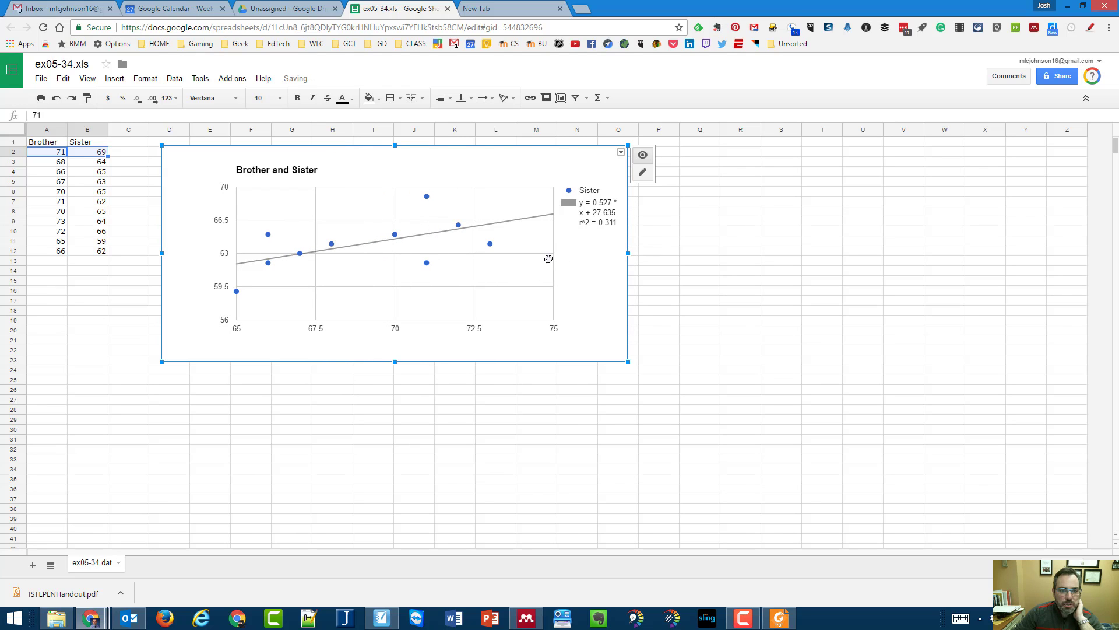
pyautogui.click(642, 173)
pyautogui.click(548, 243)
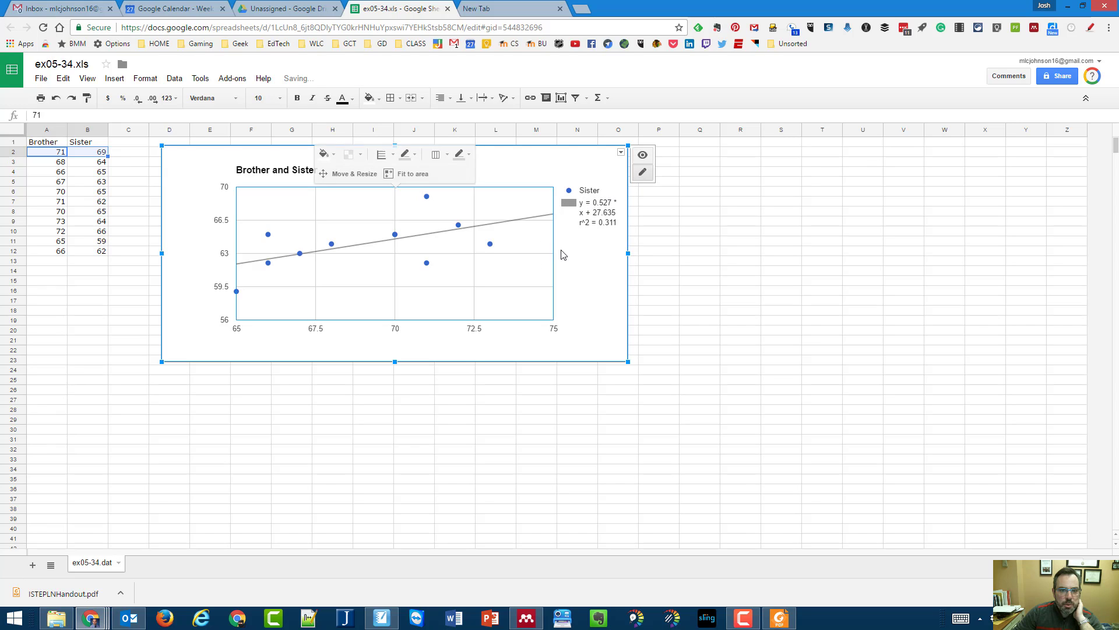
# - Try placing the chart's legend at the top of the plot
pyautogui.click(577, 220)
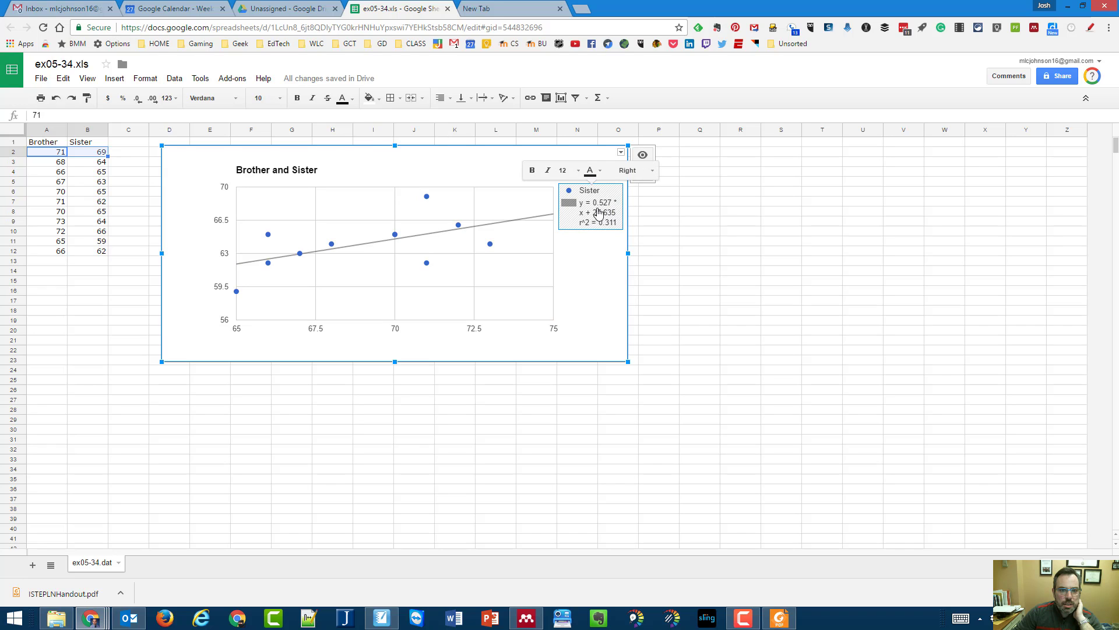
pyautogui.click(637, 173)
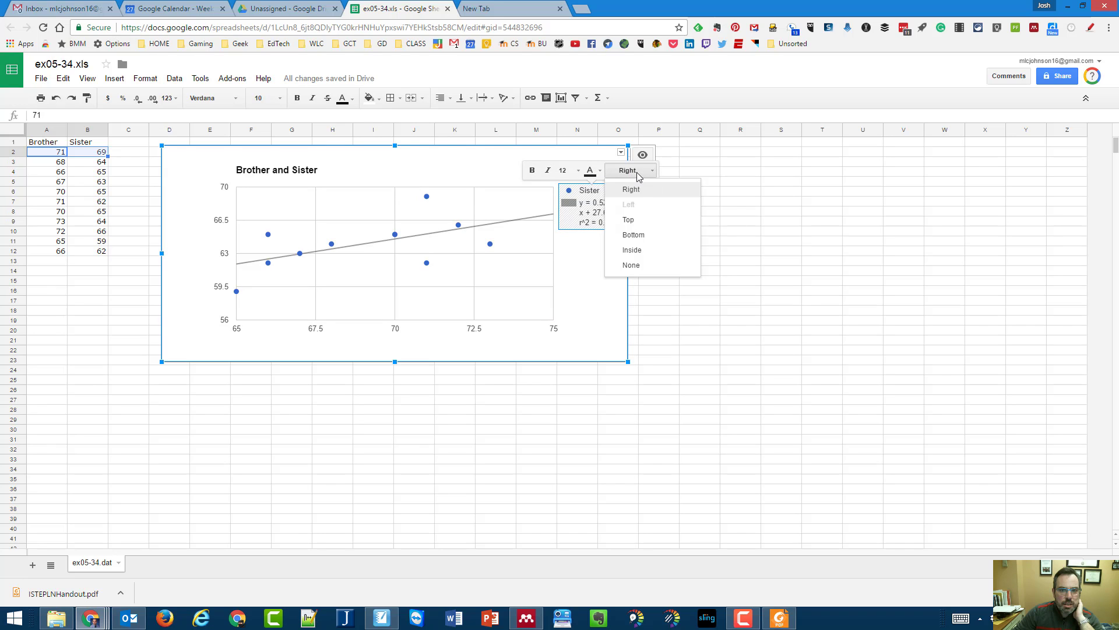
pyautogui.click(634, 220)
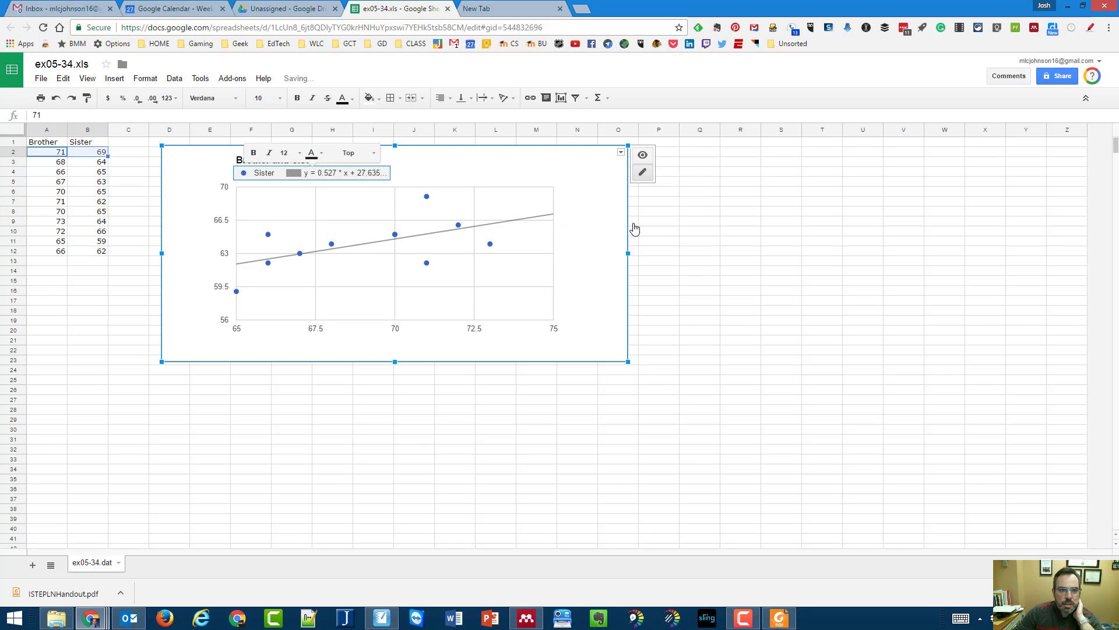
pyautogui.click(477, 176)
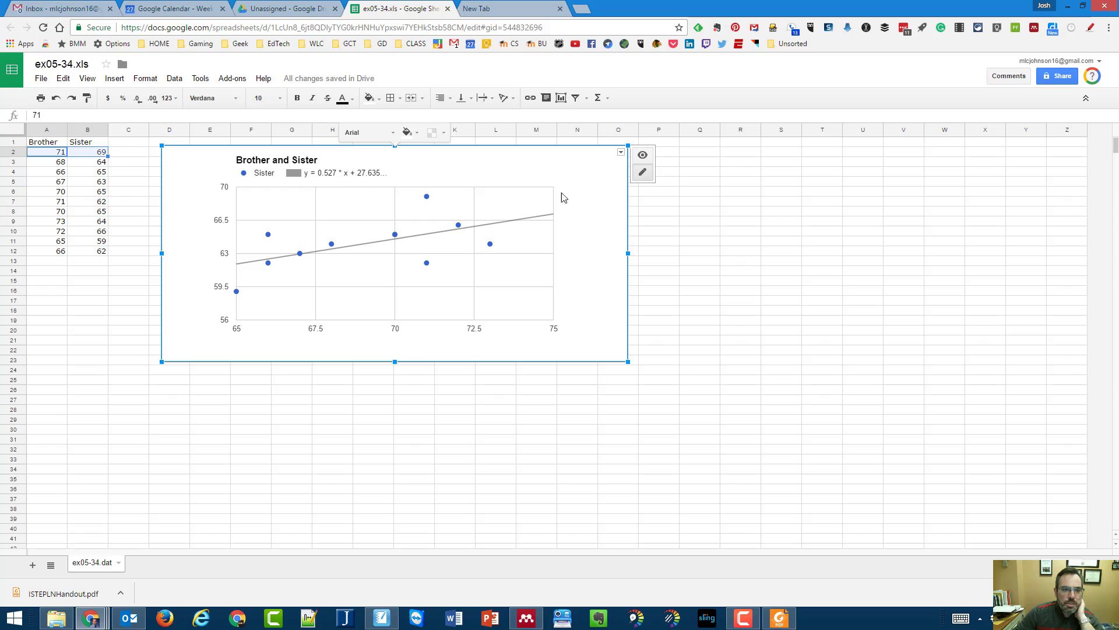
# - Set the chart legend's position to Bottom
pyautogui.click(333, 175)
pyautogui.click(357, 153)
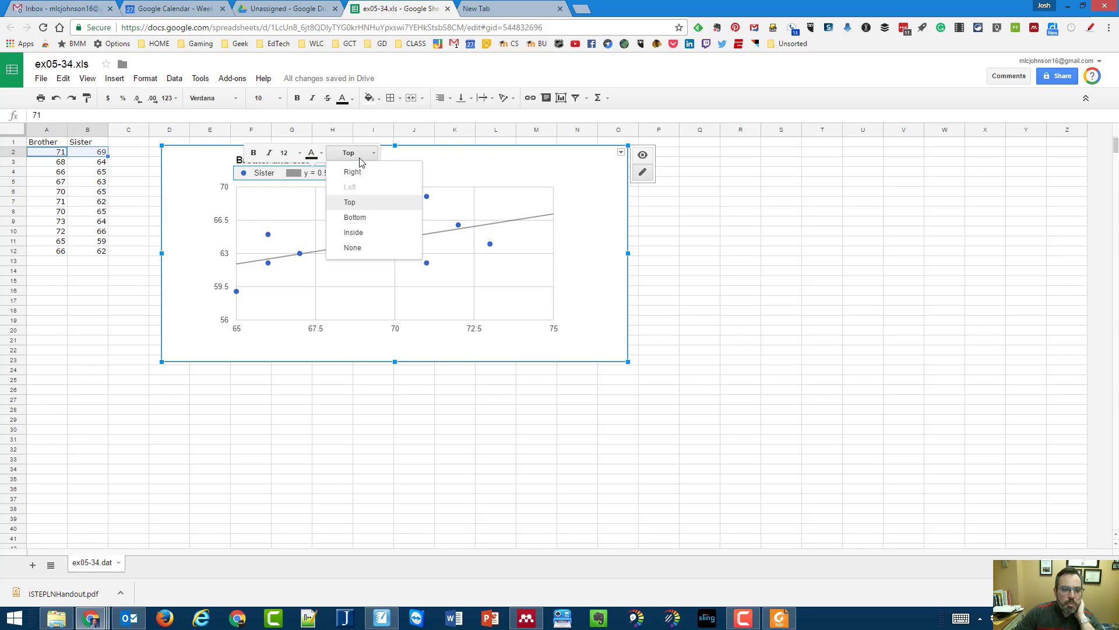
pyautogui.click(364, 218)
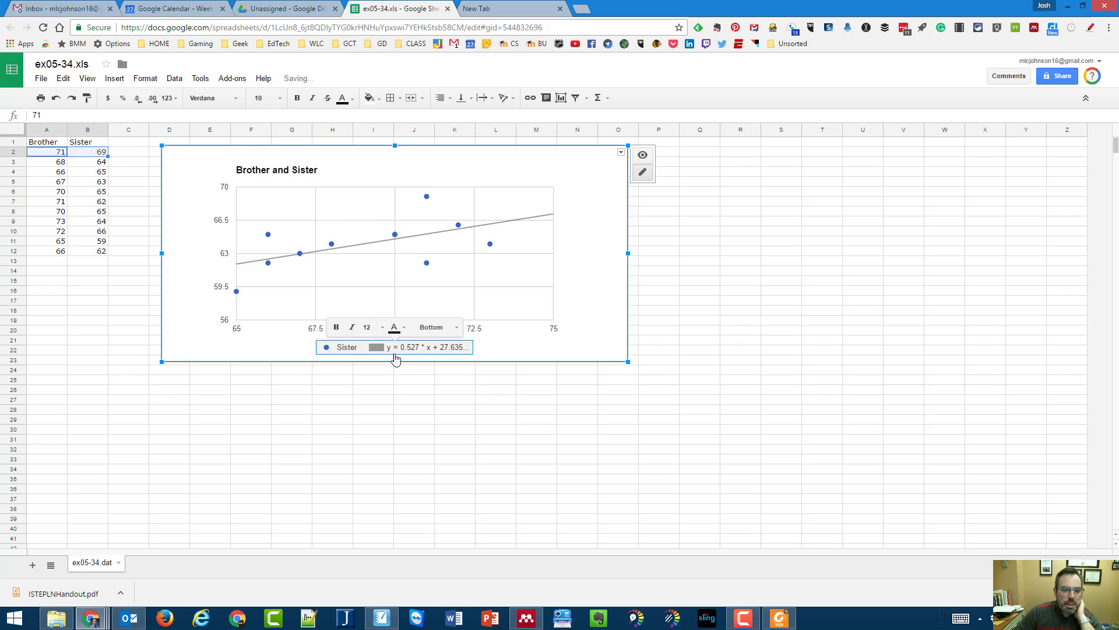
pyautogui.click(609, 311)
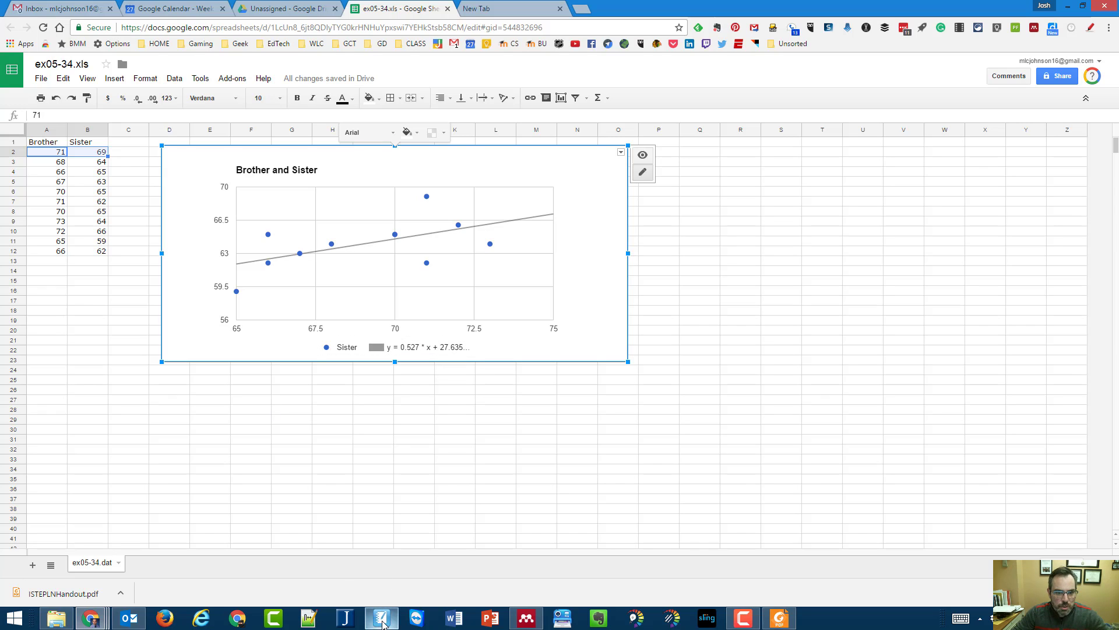
pyautogui.rightClick(424, 354)
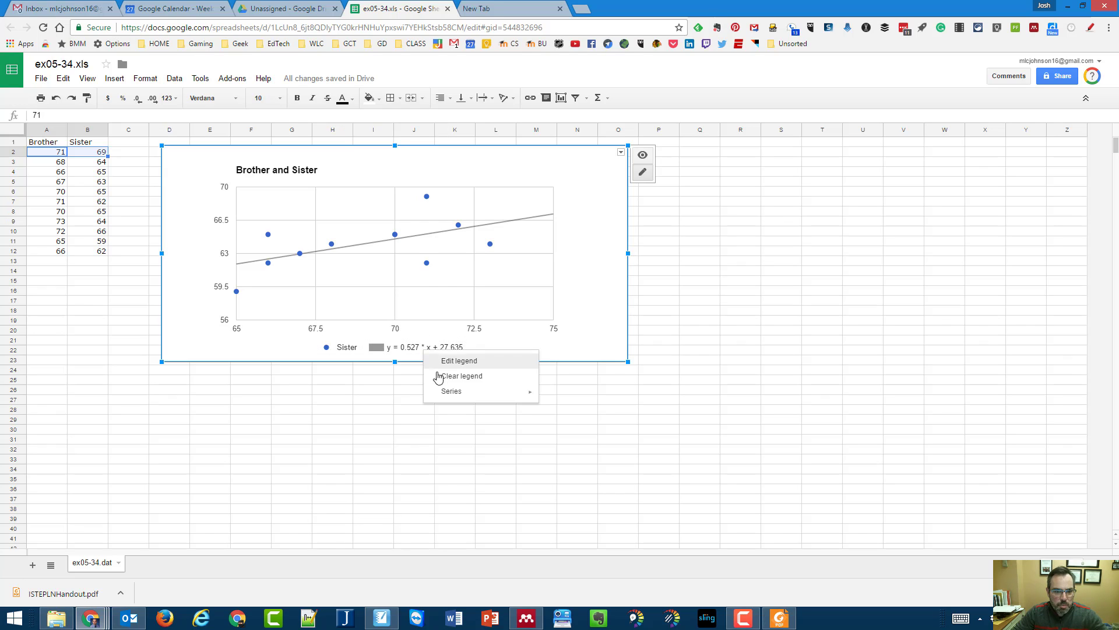
pyautogui.click(398, 356)
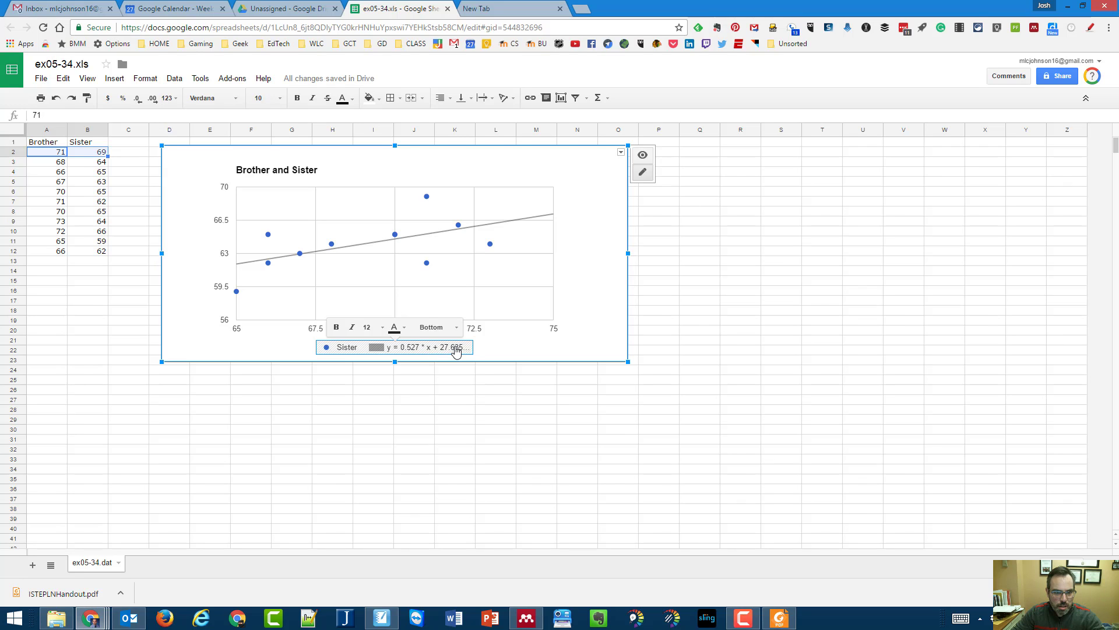
pyautogui.click(437, 497)
# - Switch to SMART Notebook and handwrite "y = .527x +" below question (b) with the pen
pyautogui.click(382, 618)
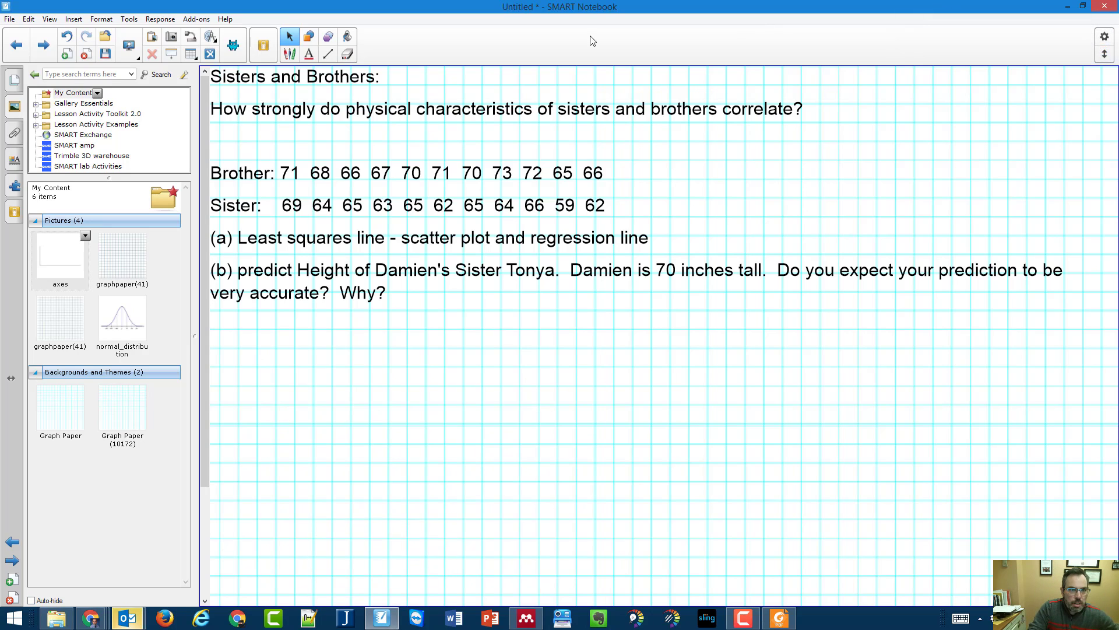
pyautogui.click(288, 54)
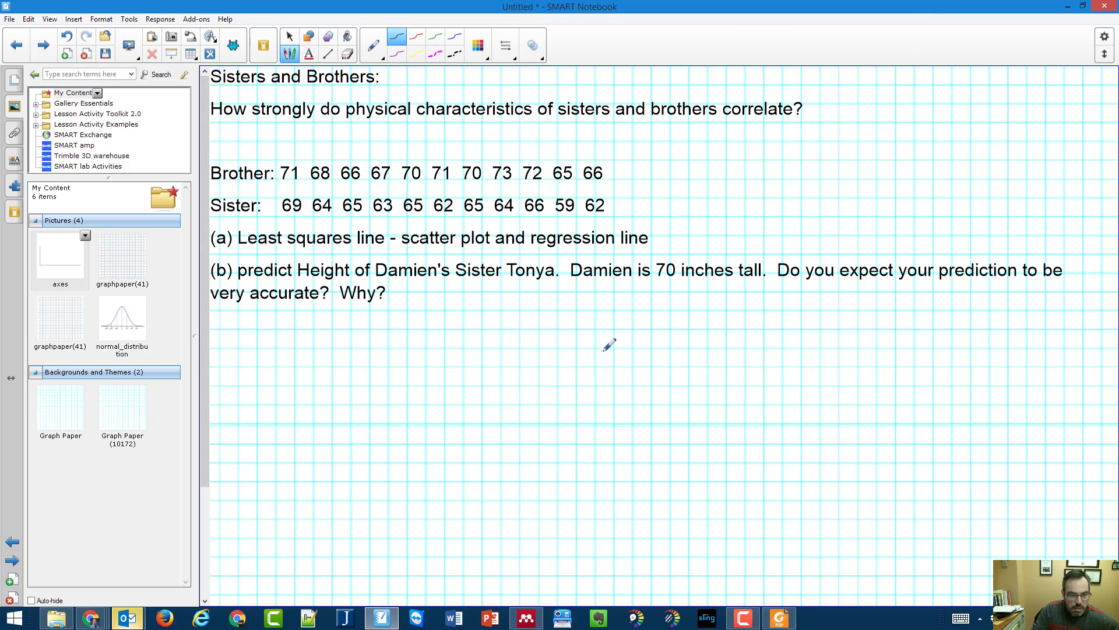
pyautogui.moveTo(266, 353)
pyautogui.mouseDown()
pyautogui.moveTo(272, 396)
pyautogui.moveTo(309, 363)
pyautogui.moveTo(309, 373)
pyautogui.moveTo(354, 369)
pyautogui.moveTo(373, 346)
pyautogui.moveTo(393, 365)
pyautogui.moveTo(432, 368)
pyautogui.moveTo(416, 368)
pyautogui.mouseUp()
pyautogui.click(336, 372)
pyautogui.moveTo(458, 345)
pyautogui.mouseDown()
pyautogui.moveTo(457, 361)
pyautogui.moveTo(464, 352)
pyautogui.mouseUp()
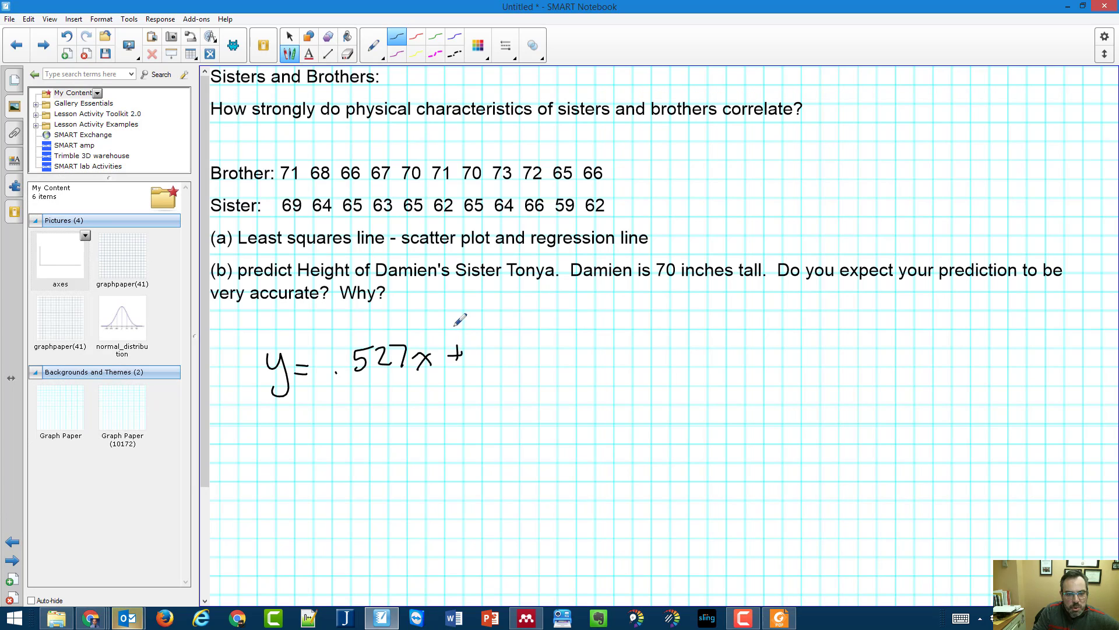
# - Return briefly to Chrome to recheck the intercept, complete the handwritten equation in SMART Notebook with 27.635, and darken the decimal point before 527
pyautogui.click(90, 617)
pyautogui.click(92, 550)
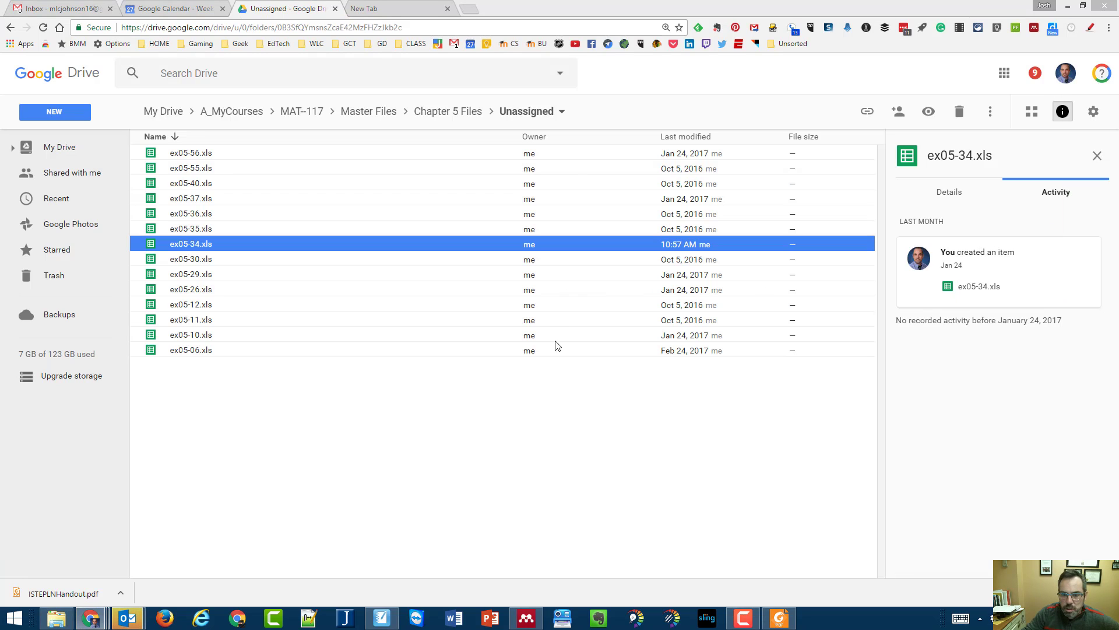
pyautogui.click(380, 619)
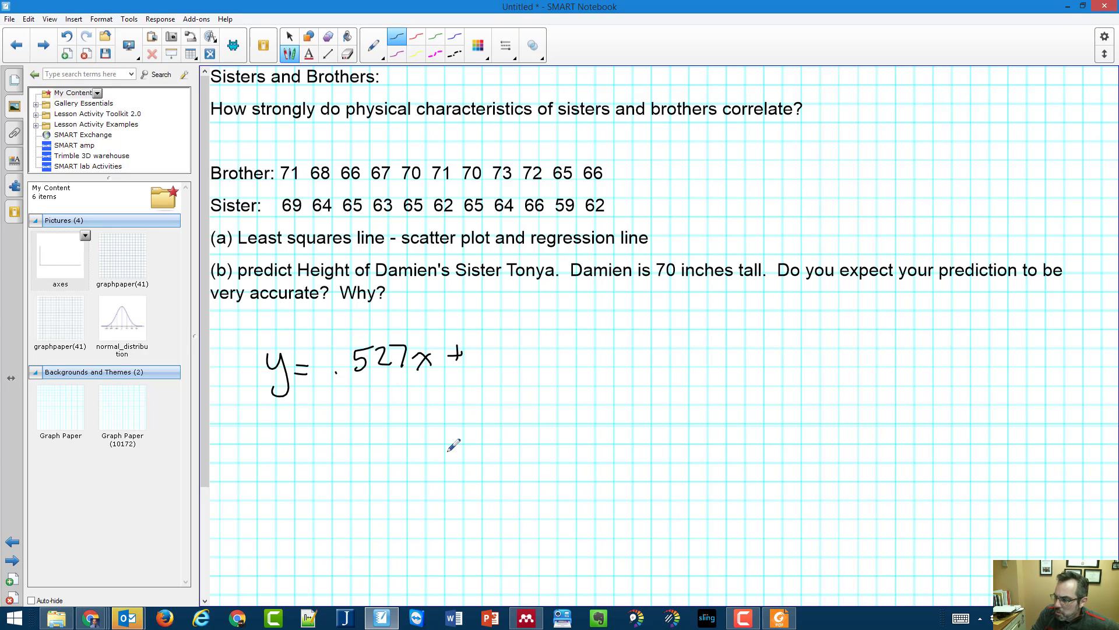
pyautogui.moveTo(474, 343)
pyautogui.mouseDown()
pyautogui.moveTo(487, 359)
pyautogui.moveTo(513, 343)
pyautogui.moveTo(532, 353)
pyautogui.moveTo(559, 325)
pyautogui.moveTo(548, 358)
pyautogui.moveTo(588, 326)
pyautogui.moveTo(572, 357)
pyautogui.mouseUp()
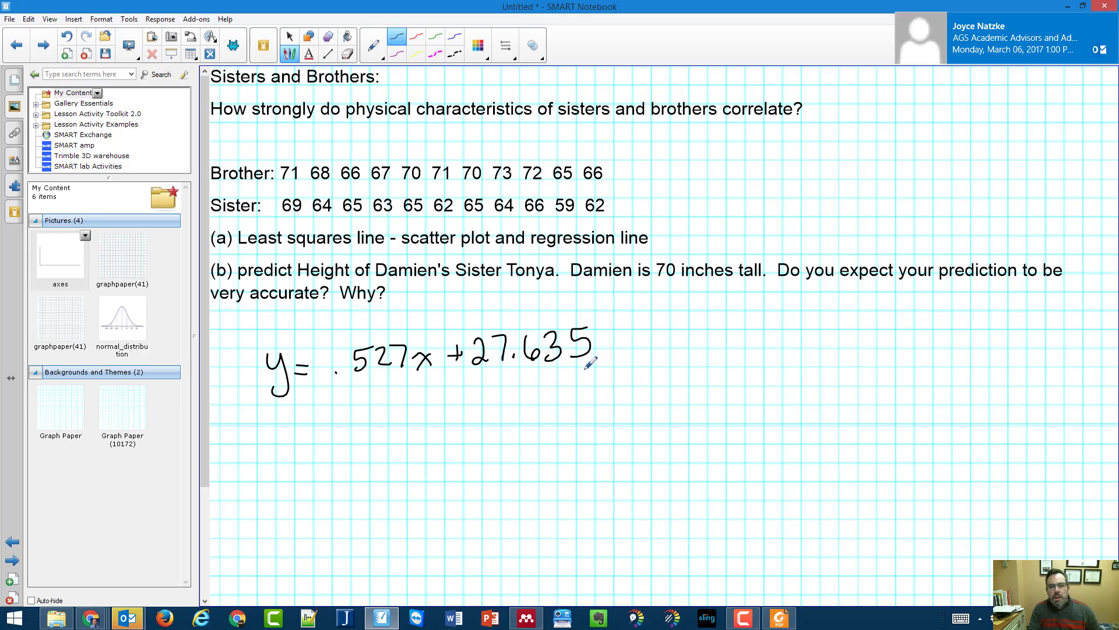
pyautogui.click(336, 373)
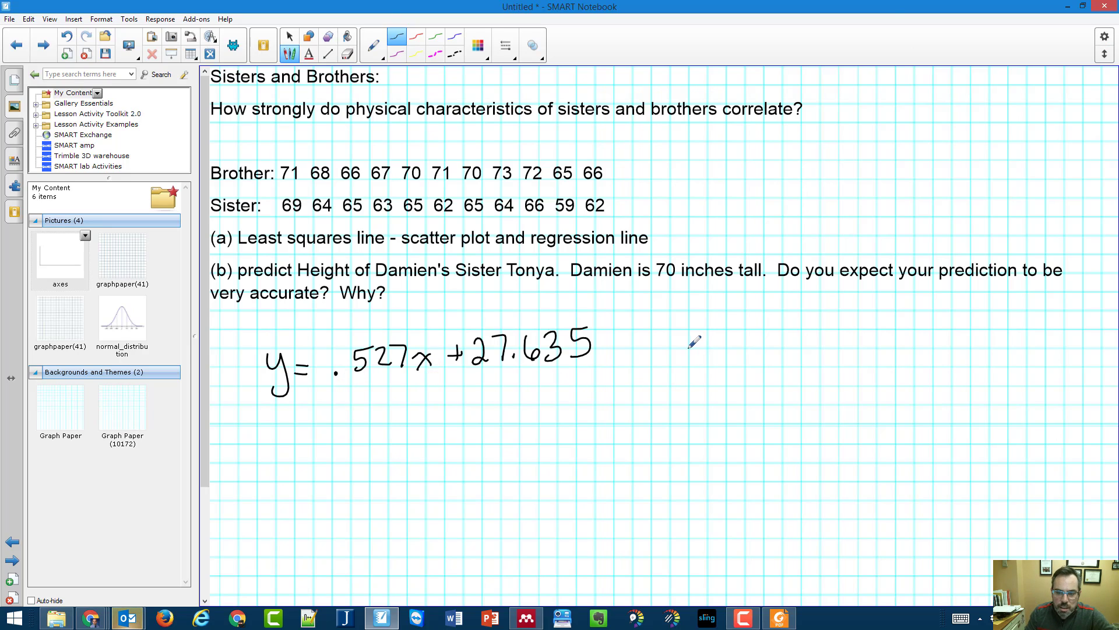
# - Handwrite "positive" below the regression equation and underline its slope .527
pyautogui.moveTo(345, 460)
pyautogui.mouseDown()
pyautogui.moveTo(350, 479)
pyautogui.moveTo(349, 462)
pyautogui.moveTo(453, 454)
pyautogui.mouseUp()
pyautogui.moveTo(343, 383); pyautogui.dragTo(406, 380)
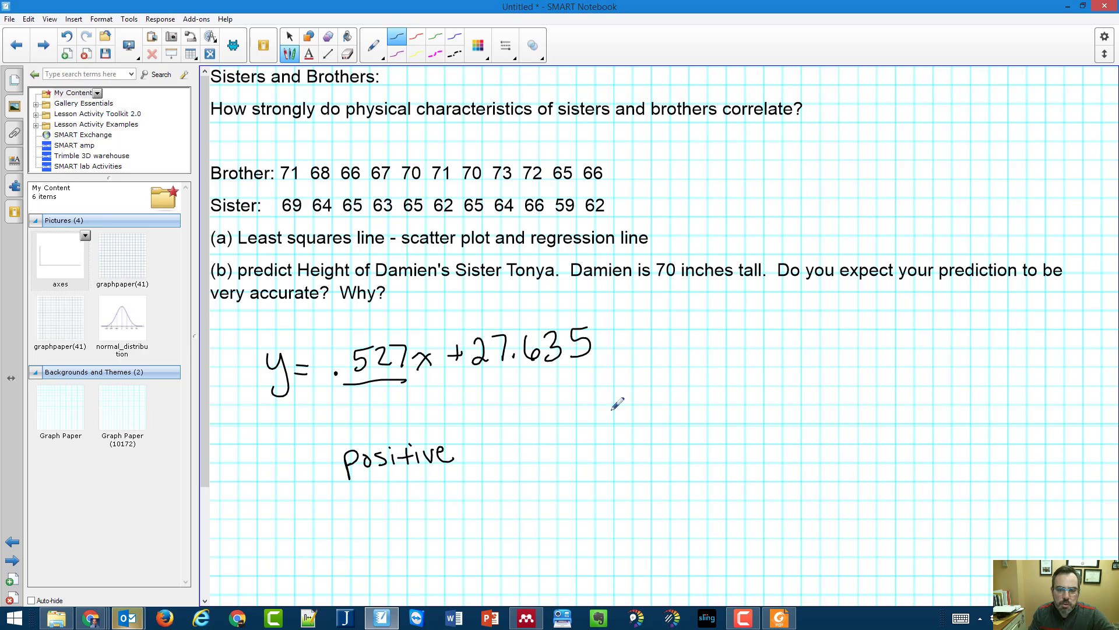
# - Handwrite the general line form "y=ax+b" in the empty space beside the regression equation
pyautogui.moveTo(749, 320); pyautogui.dragTo(766, 322)
pyautogui.click(774, 327)
pyautogui.moveTo(768, 321)
pyautogui.mouseDown()
pyautogui.moveTo(751, 353)
pyautogui.moveTo(790, 328)
pyautogui.mouseUp()
pyautogui.moveTo(778, 338); pyautogui.dragTo(831, 341)
pyautogui.moveTo(840, 324)
pyautogui.mouseDown()
pyautogui.moveTo(824, 342)
pyautogui.moveTo(861, 333)
pyautogui.mouseUp()
pyautogui.click(838, 336)
pyautogui.moveTo(864, 308); pyautogui.dragTo(879, 335)
# - Handwrite the coefficient values "a = .527" and "b = 27.635" beneath the general form
pyautogui.moveTo(823, 378)
pyautogui.mouseDown()
pyautogui.moveTo(810, 391)
pyautogui.moveTo(823, 396)
pyautogui.moveTo(846, 377)
pyautogui.mouseUp()
pyautogui.moveTo(832, 387); pyautogui.dragTo(848, 386)
pyautogui.moveTo(881, 370)
pyautogui.mouseDown()
pyautogui.moveTo(870, 392)
pyautogui.moveTo(921, 392)
pyautogui.mouseUp()
pyautogui.moveTo(816, 418); pyautogui.dragTo(821, 451)
pyautogui.moveTo(839, 431); pyautogui.dragTo(852, 430)
pyautogui.moveTo(841, 438); pyautogui.dragTo(892, 446)
pyautogui.moveTo(890, 424)
pyautogui.mouseDown()
pyautogui.moveTo(902, 448)
pyautogui.moveTo(962, 443)
pyautogui.mouseUp()
pyautogui.click(917, 441)
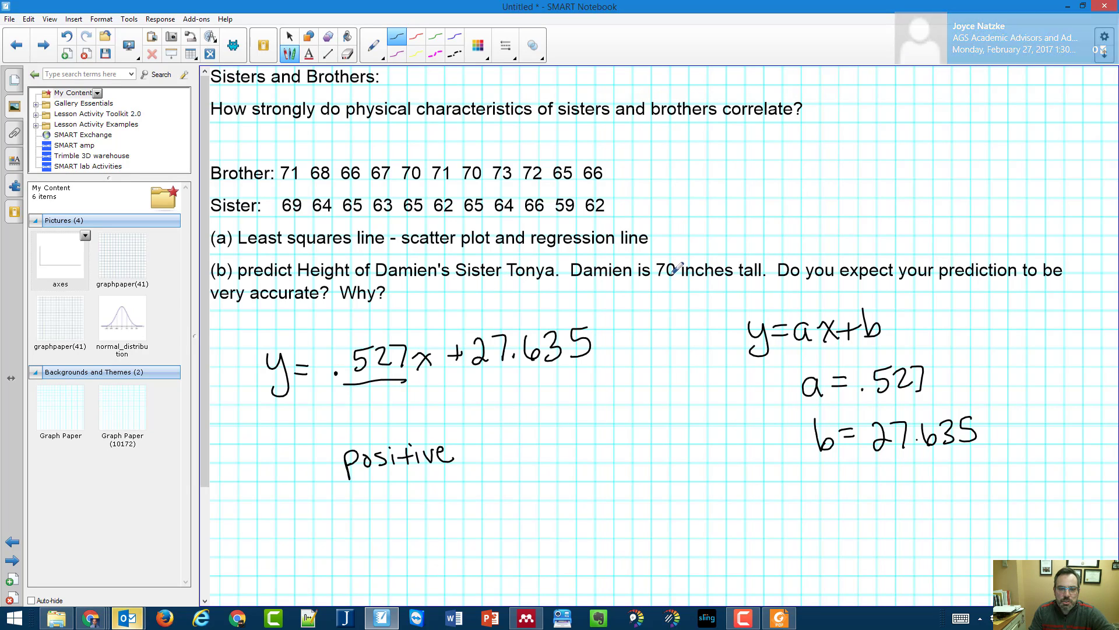
# - Handwrite the variable definition "y = sister ht." beside the word "positive"
pyautogui.click(266, 430)
pyautogui.moveTo(558, 458)
pyautogui.mouseDown()
pyautogui.moveTo(577, 461)
pyautogui.moveTo(559, 494)
pyautogui.mouseUp()
pyautogui.moveTo(589, 462)
pyautogui.mouseDown()
pyautogui.moveTo(608, 459)
pyautogui.moveTo(608, 473)
pyautogui.mouseUp()
pyautogui.moveTo(621, 458)
pyautogui.mouseDown()
pyautogui.moveTo(621, 473)
pyautogui.moveTo(725, 455)
pyautogui.moveTo(747, 468)
pyautogui.mouseUp()
pyautogui.click(753, 465)
# - Handwrite "x = brother ht." under the definition of y and underline the x with a heavy stroke
pyautogui.moveTo(566, 521)
pyautogui.mouseDown()
pyautogui.moveTo(582, 541)
pyautogui.moveTo(573, 545)
pyautogui.mouseUp()
pyautogui.moveTo(600, 526); pyautogui.dragTo(616, 523)
pyautogui.moveTo(600, 534)
pyautogui.mouseDown()
pyautogui.moveTo(676, 513)
pyautogui.moveTo(685, 527)
pyautogui.mouseUp()
pyautogui.click(680, 517)
pyautogui.moveTo(703, 502)
pyautogui.mouseDown()
pyautogui.moveTo(706, 529)
pyautogui.moveTo(716, 513)
pyautogui.mouseUp()
pyautogui.moveTo(716, 500)
pyautogui.mouseDown()
pyautogui.moveTo(727, 524)
pyautogui.moveTo(745, 522)
pyautogui.mouseUp()
pyautogui.moveTo(747, 522)
pyautogui.mouseDown()
pyautogui.moveTo(765, 512)
pyautogui.moveTo(787, 523)
pyautogui.mouseUp()
pyautogui.moveTo(800, 497)
pyautogui.mouseDown()
pyautogui.moveTo(808, 522)
pyautogui.moveTo(813, 509)
pyautogui.mouseUp()
pyautogui.click(817, 514)
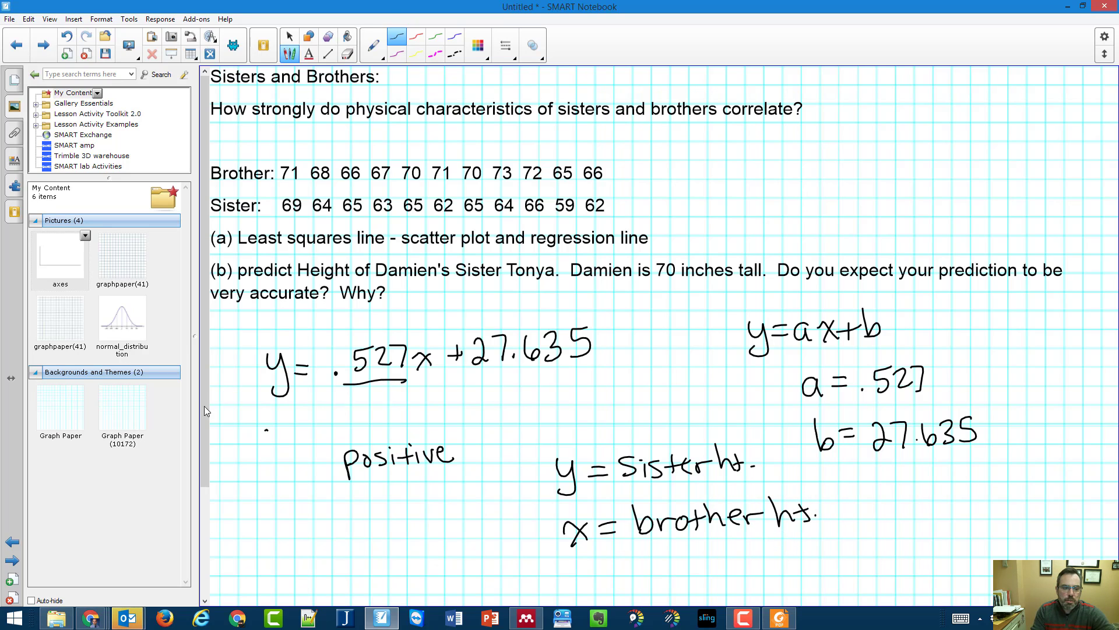
pyautogui.moveTo(203, 403); pyautogui.dragTo(208, 518)
pyautogui.moveTo(580, 419)
pyautogui.mouseDown()
pyautogui.moveTo(566, 426)
pyautogui.moveTo(594, 424)
pyautogui.mouseUp()
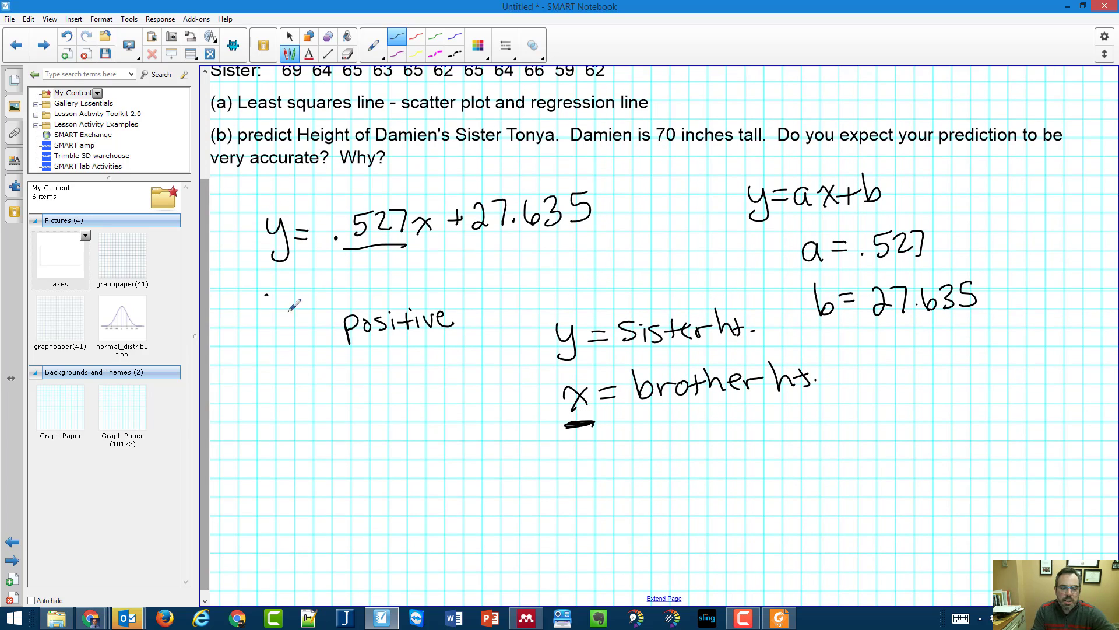
# - Handwrite the substituted equation "y = .527(70) + 27.635" below the variable definitions
pyautogui.moveTo(257, 456)
pyautogui.mouseDown()
pyautogui.moveTo(276, 462)
pyautogui.moveTo(260, 506)
pyautogui.mouseUp()
pyautogui.moveTo(294, 469); pyautogui.dragTo(306, 468)
pyautogui.moveTo(295, 476)
pyautogui.mouseDown()
pyautogui.moveTo(355, 451)
pyautogui.moveTo(334, 477)
pyautogui.mouseUp()
pyautogui.click(321, 477)
pyautogui.moveTo(357, 454); pyautogui.dragTo(377, 478)
pyautogui.moveTo(379, 450)
pyautogui.mouseDown()
pyautogui.moveTo(401, 493)
pyautogui.moveTo(443, 462)
pyautogui.moveTo(455, 490)
pyautogui.moveTo(490, 473)
pyautogui.mouseUp()
pyautogui.moveTo(504, 462); pyautogui.dragTo(522, 483)
pyautogui.moveTo(527, 459)
pyautogui.mouseDown()
pyautogui.moveTo(537, 457)
pyautogui.moveTo(528, 484)
pyautogui.moveTo(586, 469)
pyautogui.moveTo(575, 484)
pyautogui.moveTo(596, 482)
pyautogui.mouseUp()
pyautogui.click(547, 470)
pyautogui.moveTo(598, 458); pyautogui.dragTo(613, 456)
pyautogui.click(320, 480)
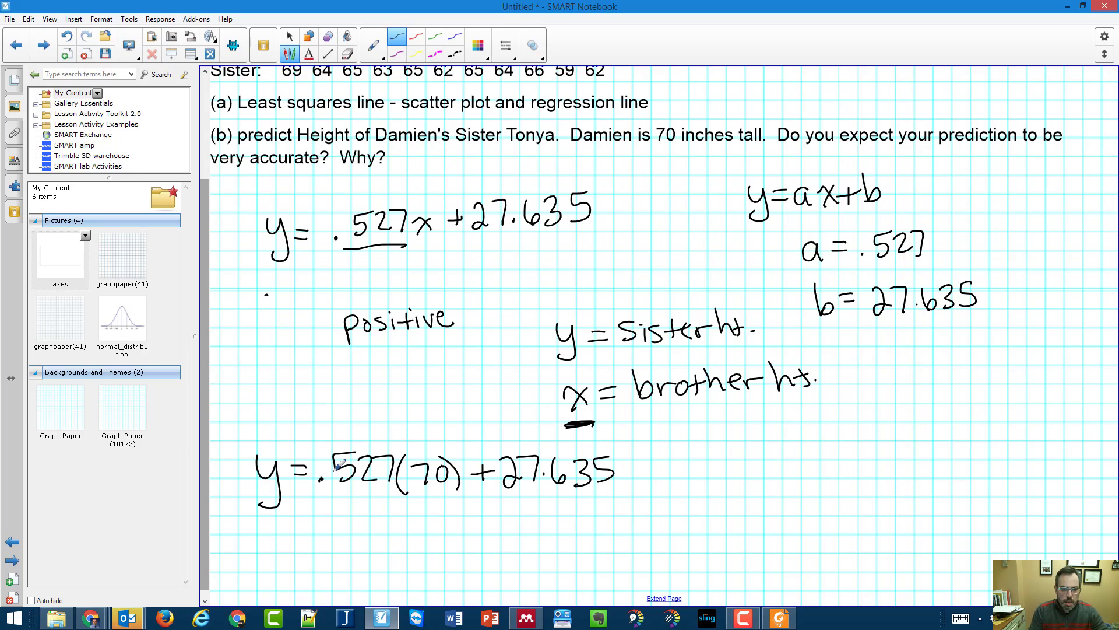
# - Complete the substituted equation with "= 64.525" and add a hat above the y in both the regression and substituted equations
pyautogui.moveTo(661, 466); pyautogui.dragTo(676, 466)
pyautogui.moveTo(663, 474); pyautogui.dragTo(710, 473)
pyautogui.moveTo(727, 449)
pyautogui.mouseDown()
pyautogui.moveTo(722, 459)
pyautogui.moveTo(748, 466)
pyautogui.mouseUp()
pyautogui.moveTo(735, 458)
pyautogui.mouseDown()
pyautogui.moveTo(731, 487)
pyautogui.moveTo(753, 484)
pyautogui.moveTo(772, 455)
pyautogui.mouseUp()
pyautogui.click(744, 476)
pyautogui.moveTo(776, 461)
pyautogui.mouseDown()
pyautogui.moveTo(792, 481)
pyautogui.moveTo(815, 455)
pyautogui.moveTo(796, 481)
pyautogui.mouseUp()
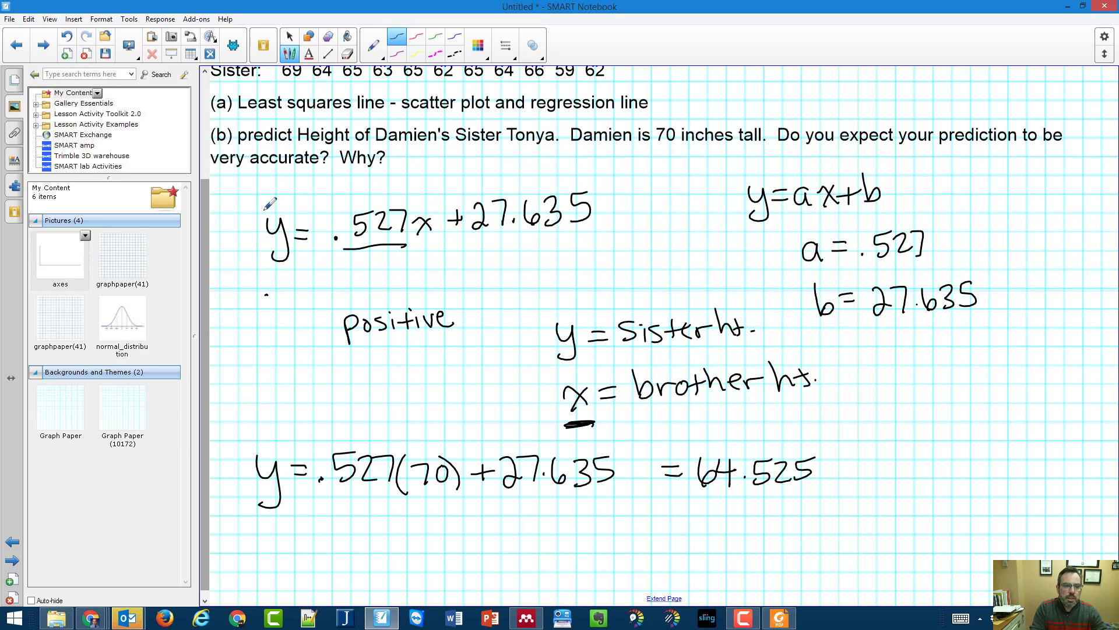
pyautogui.moveTo(276, 194); pyautogui.dragTo(286, 208)
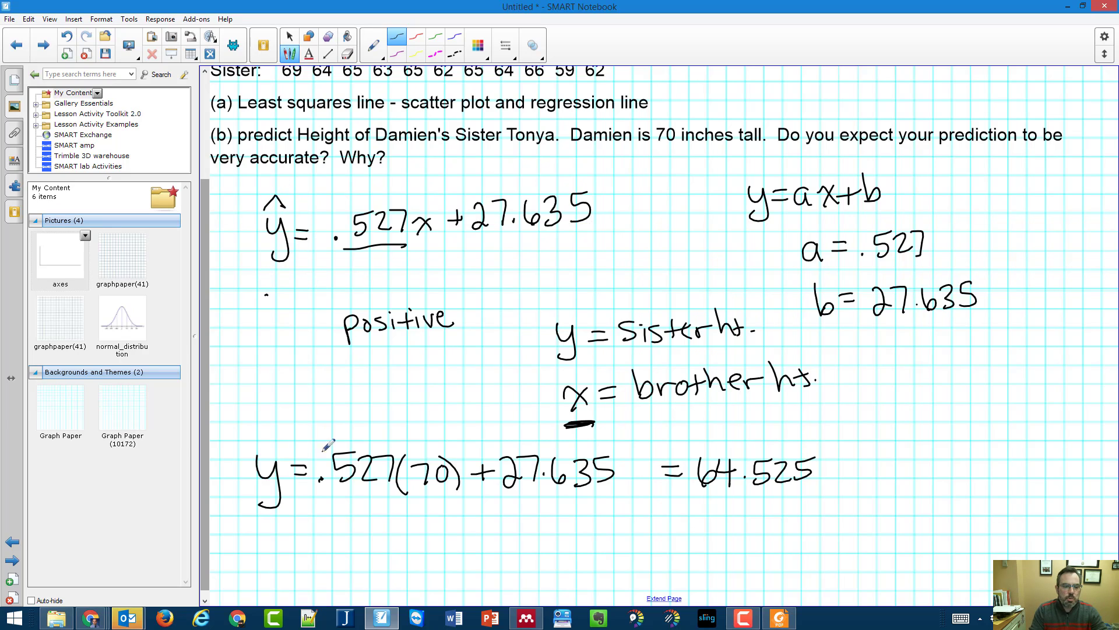
pyautogui.moveTo(255, 447)
pyautogui.mouseDown()
pyautogui.moveTo(267, 429)
pyautogui.moveTo(280, 448)
pyautogui.mouseUp()
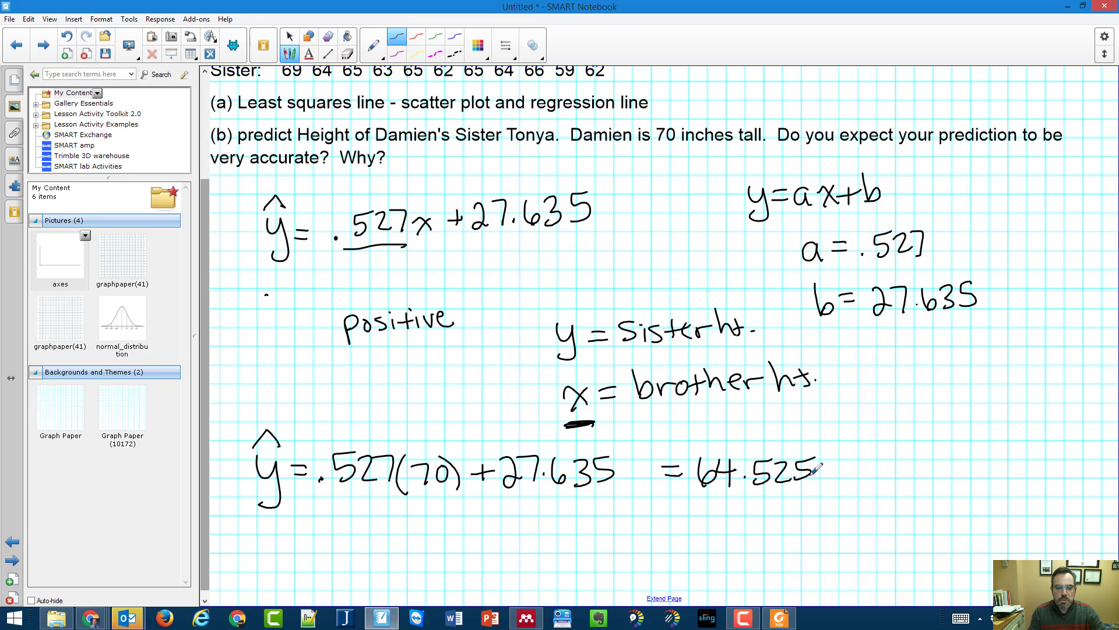
# - Handwrite "ŷ = 64.525" beside the calculation and underline both the 64.525 result and the substituted 70
pyautogui.moveTo(695, 499); pyautogui.dragTo(803, 495)
pyautogui.moveTo(871, 431)
pyautogui.mouseDown()
pyautogui.moveTo(869, 441)
pyautogui.moveTo(889, 411)
pyautogui.moveTo(909, 429)
pyautogui.moveTo(933, 411)
pyautogui.moveTo(939, 425)
pyautogui.moveTo(1004, 428)
pyautogui.moveTo(1002, 446)
pyautogui.mouseUp()
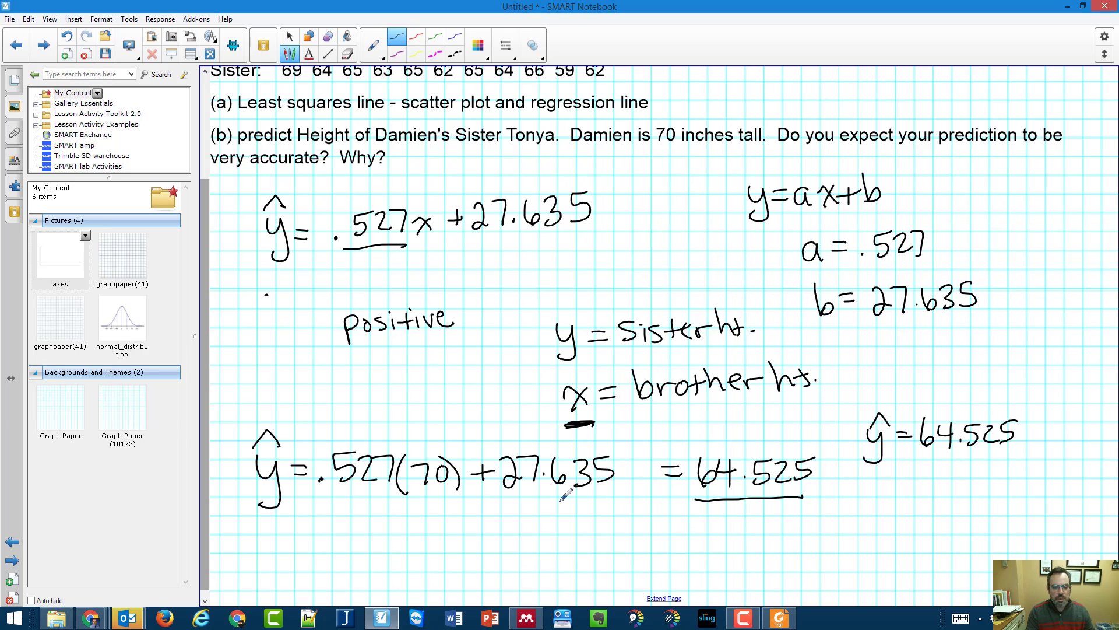
pyautogui.moveTo(417, 492)
pyautogui.mouseDown()
pyautogui.moveTo(446, 490)
pyautogui.moveTo(418, 496)
pyautogui.mouseUp()
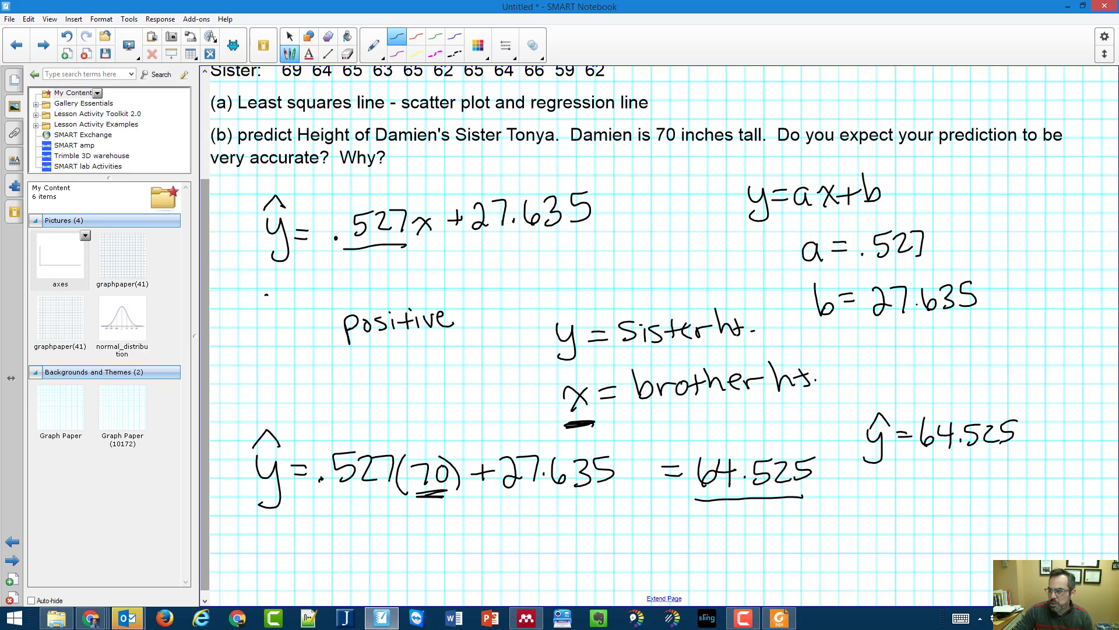
# - Switch to Google Sheets in Chrome and examine how the scatter points lie around the trendline near a brother height of 70
pyautogui.moveTo(700, 1); pyautogui.dragTo(525, 8)
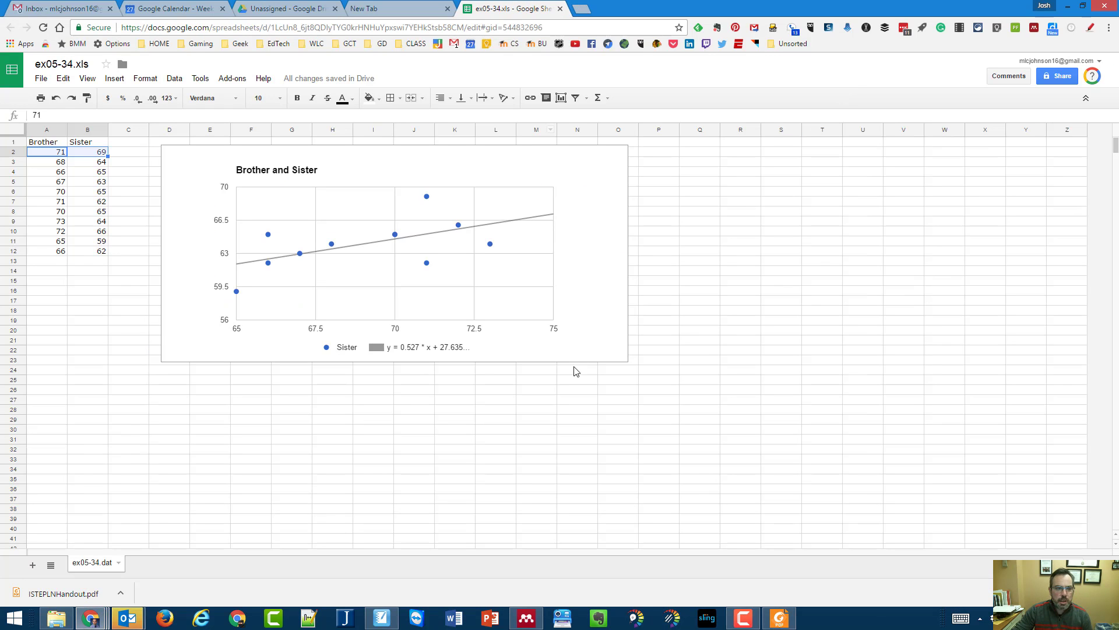
pyautogui.click(618, 194)
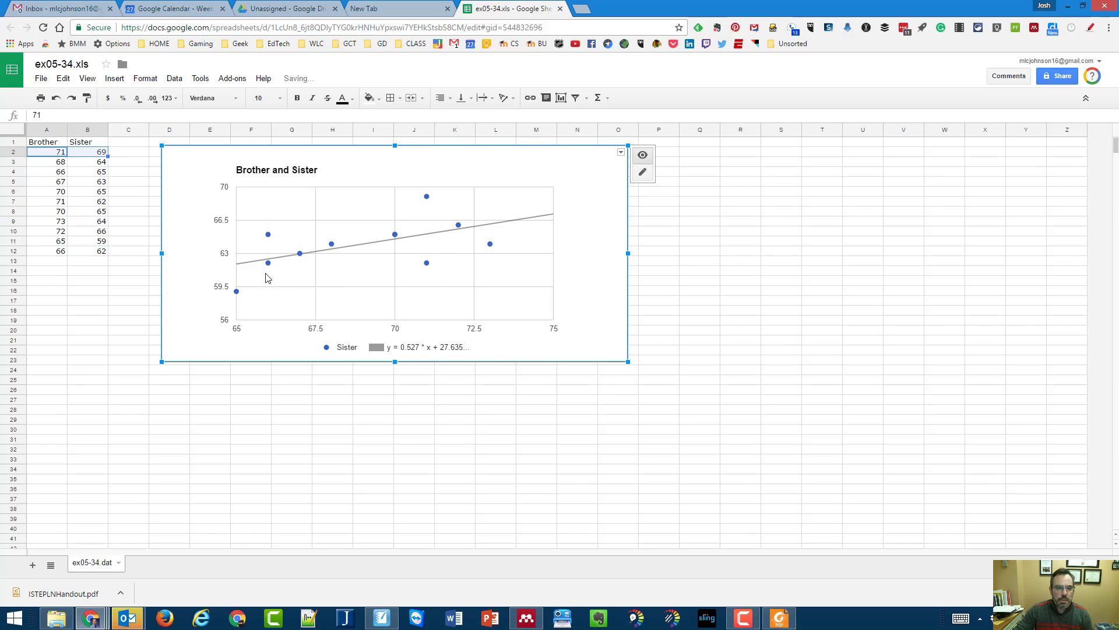
pyautogui.moveTo(398, 234)
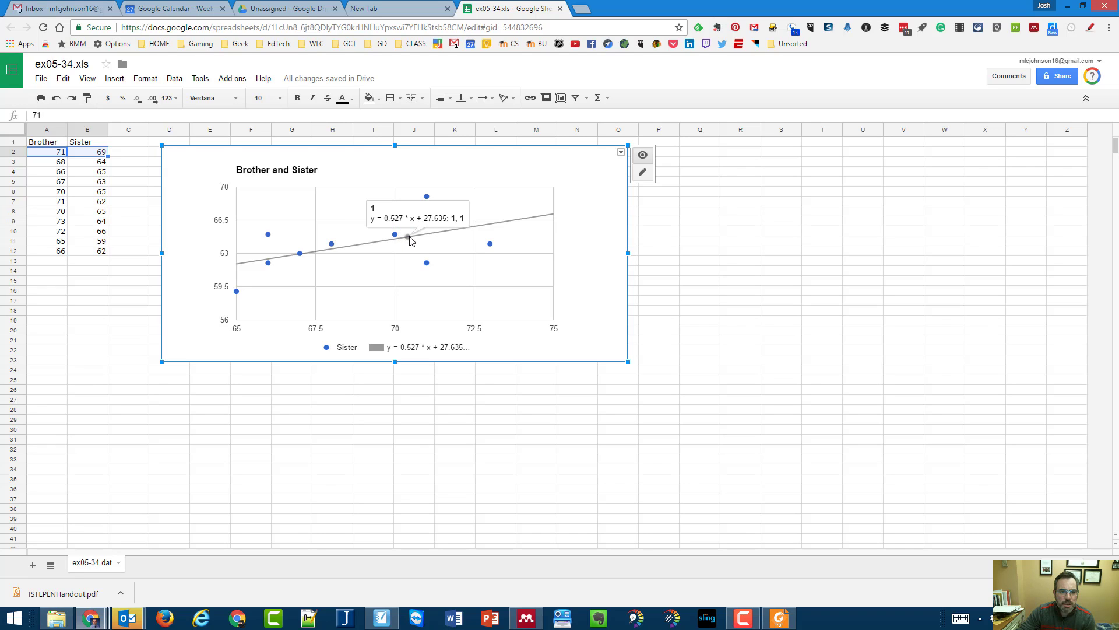
pyautogui.moveTo(427, 262)
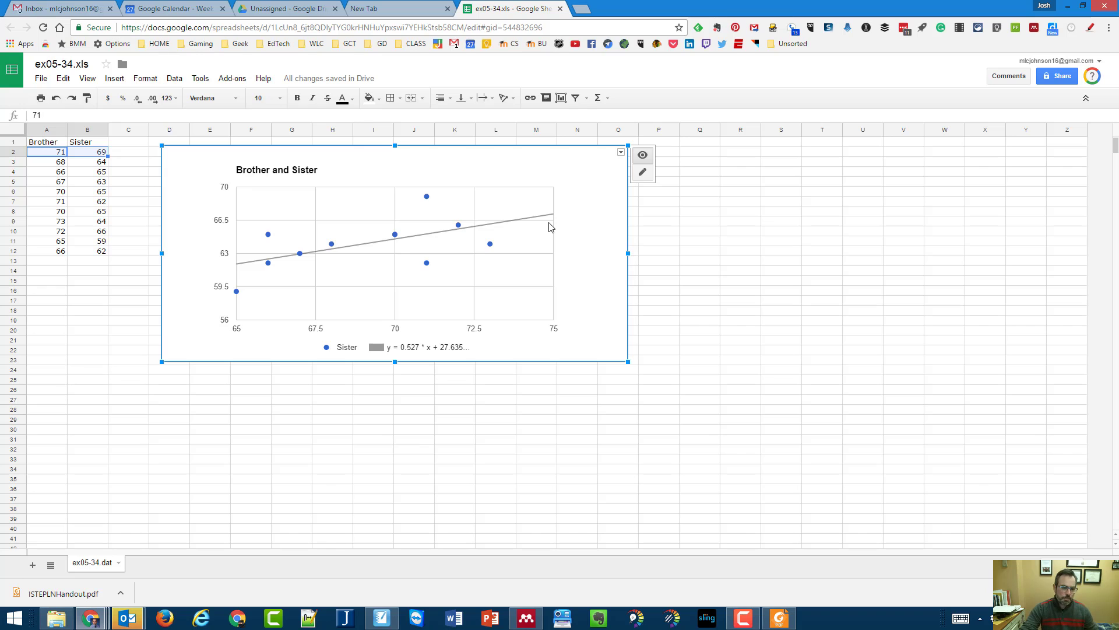
# - Move the chart clear of columns D to G and calculate the correlation in cell D2 with =correl(B2:B12,A2:A12)
pyautogui.moveTo(521, 168); pyautogui.dragTo(687, 172)
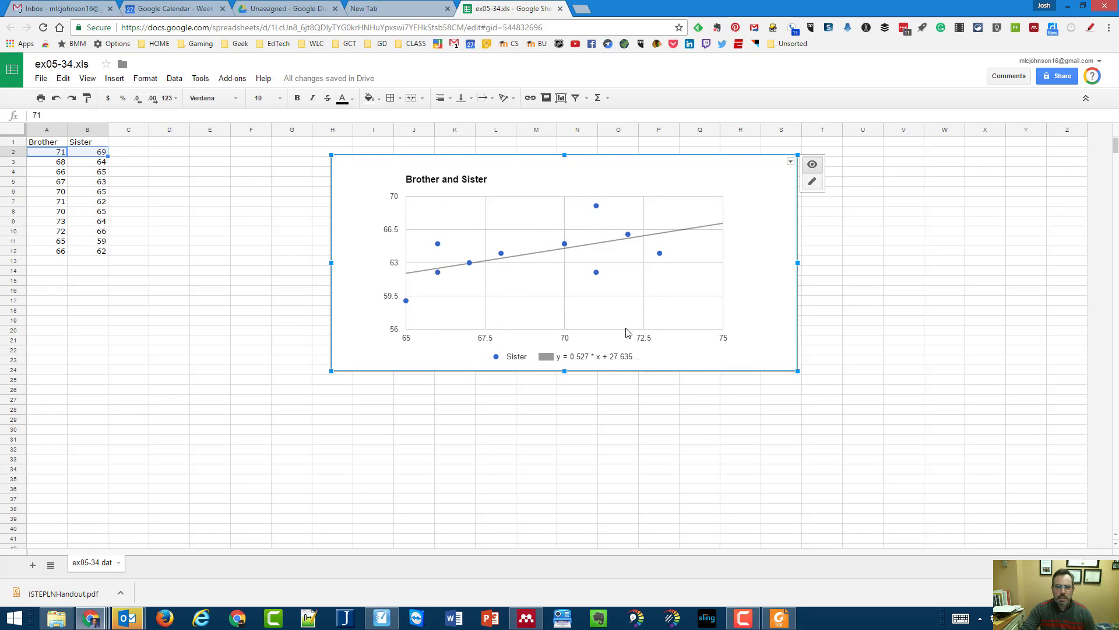
pyautogui.click(169, 153)
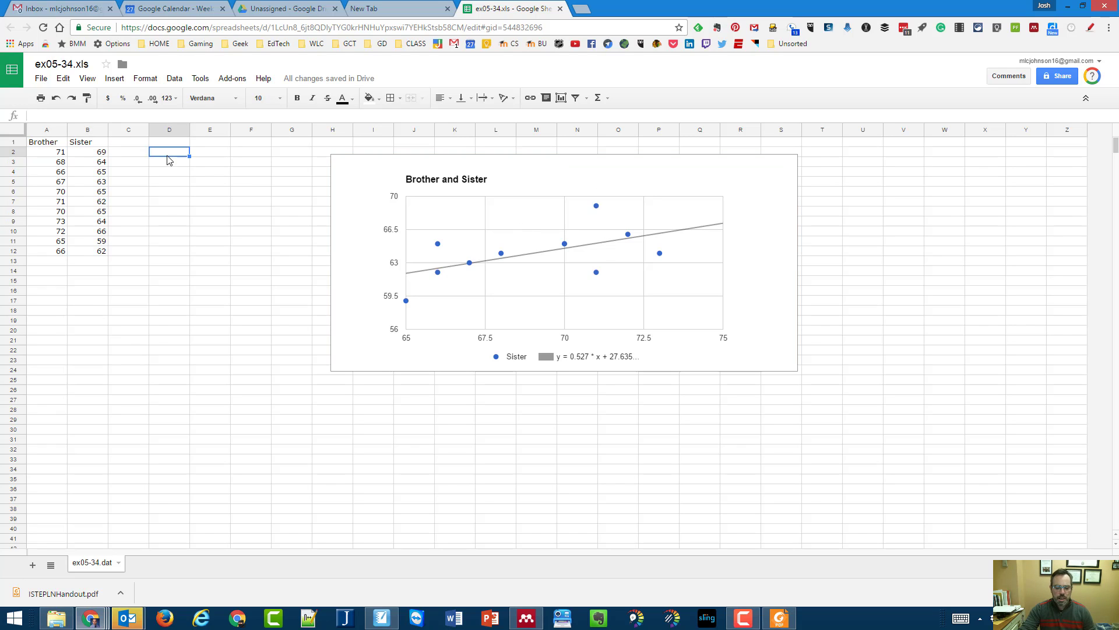
pyautogui.write('=')
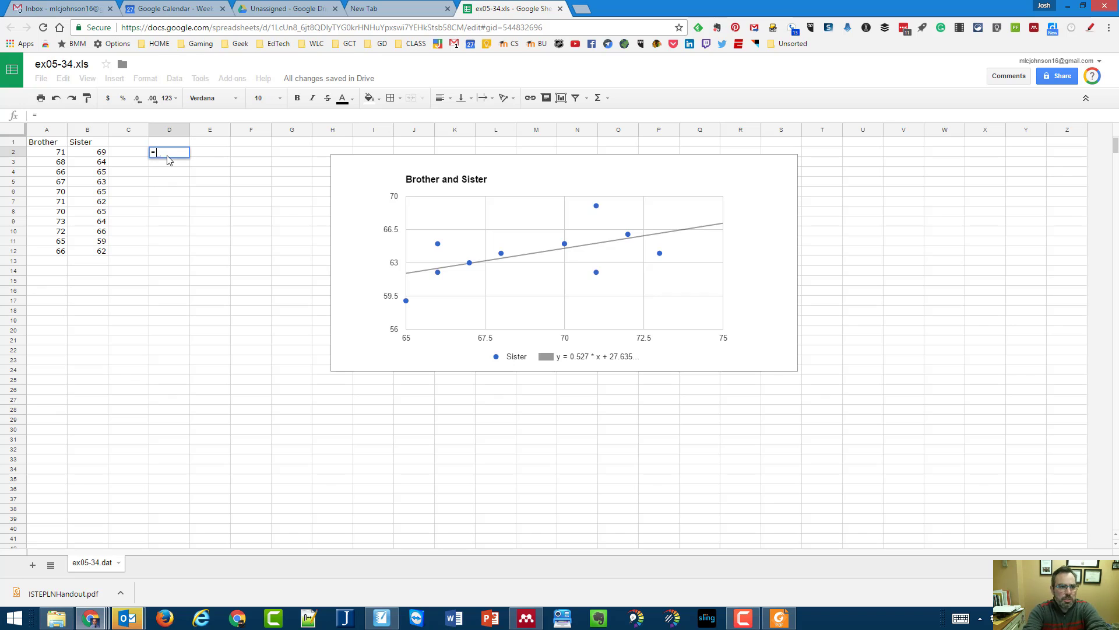
pyautogui.write('correl')
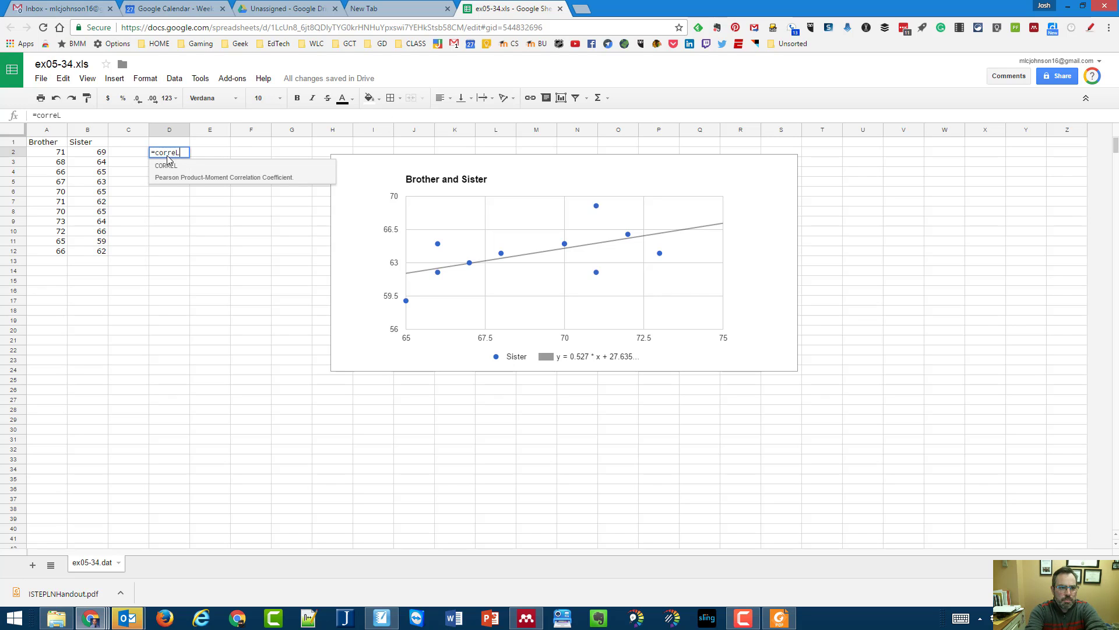
pyautogui.write('(')
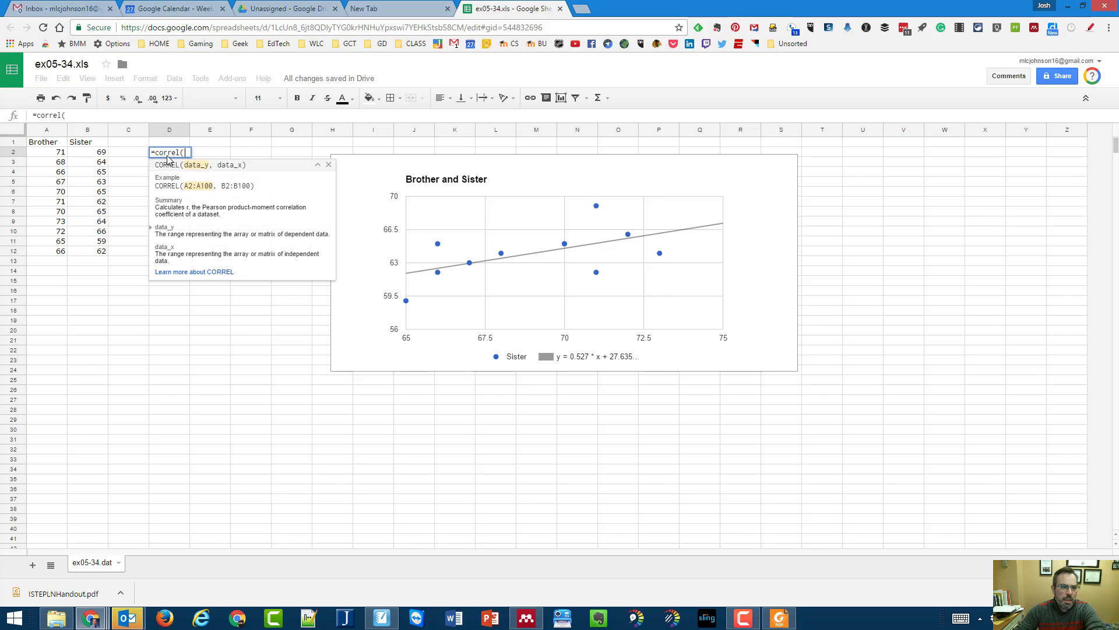
pyautogui.moveTo(91, 153); pyautogui.dragTo(95, 254)
pyautogui.write(',')
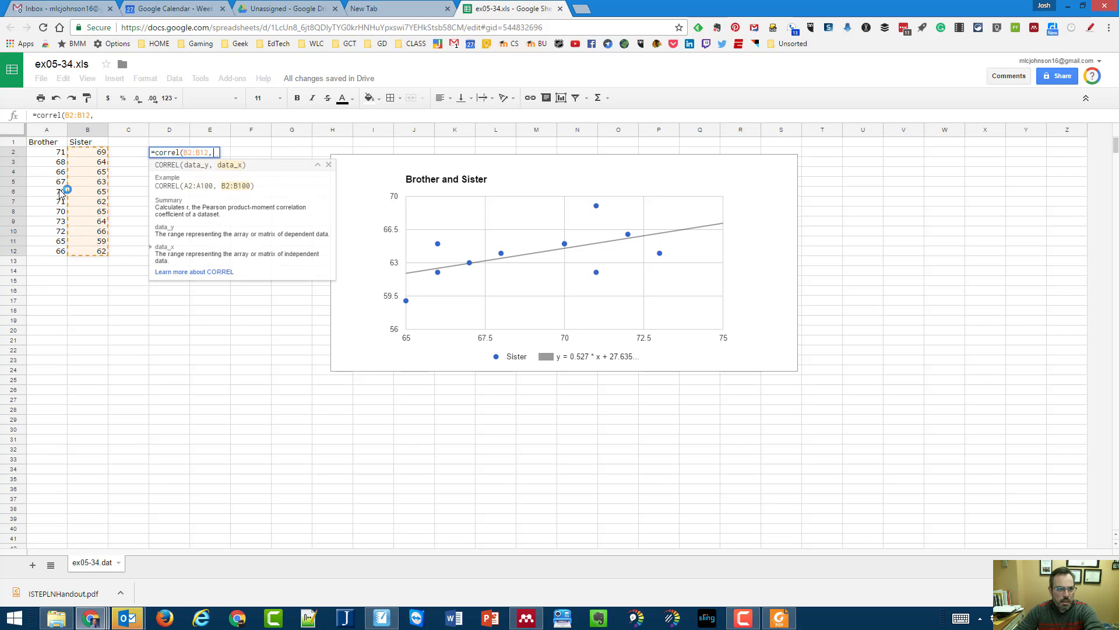
pyautogui.moveTo(58, 153); pyautogui.dragTo(56, 255)
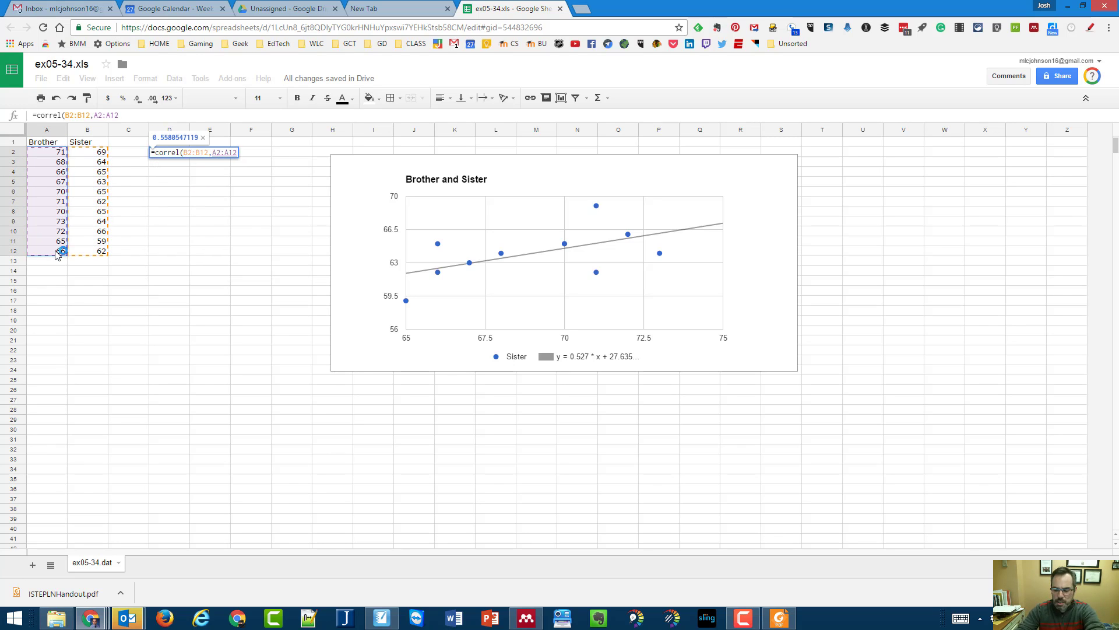
pyautogui.press('Return')
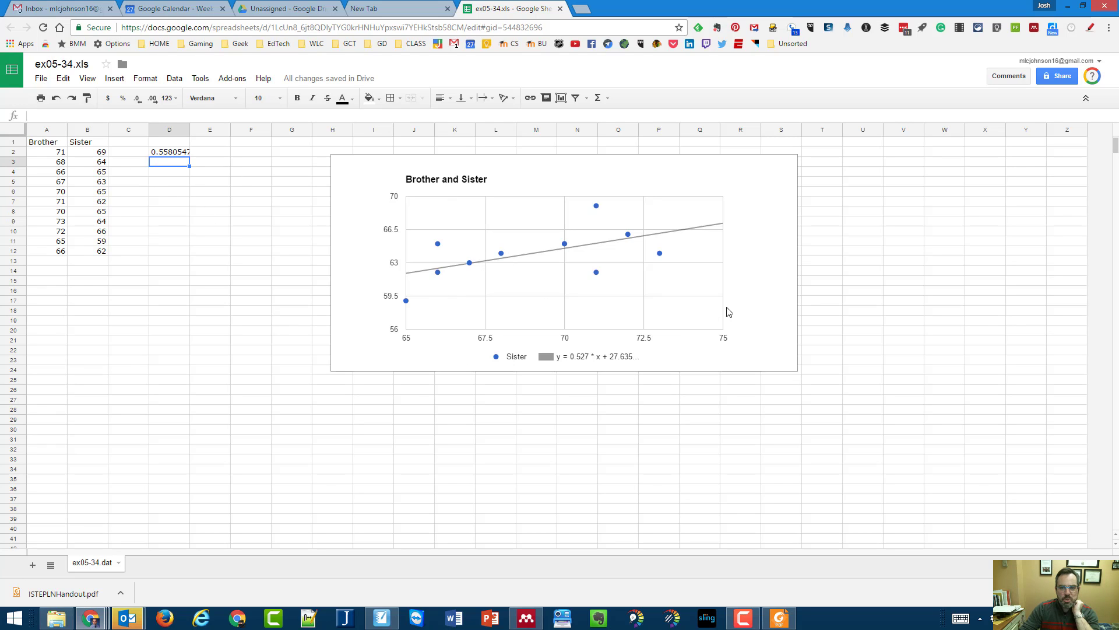
# - Review the trendline's Show R² setting in the chart's advanced editor and inspect the full equation label in the legend
pyautogui.click(751, 283)
pyautogui.click(790, 162)
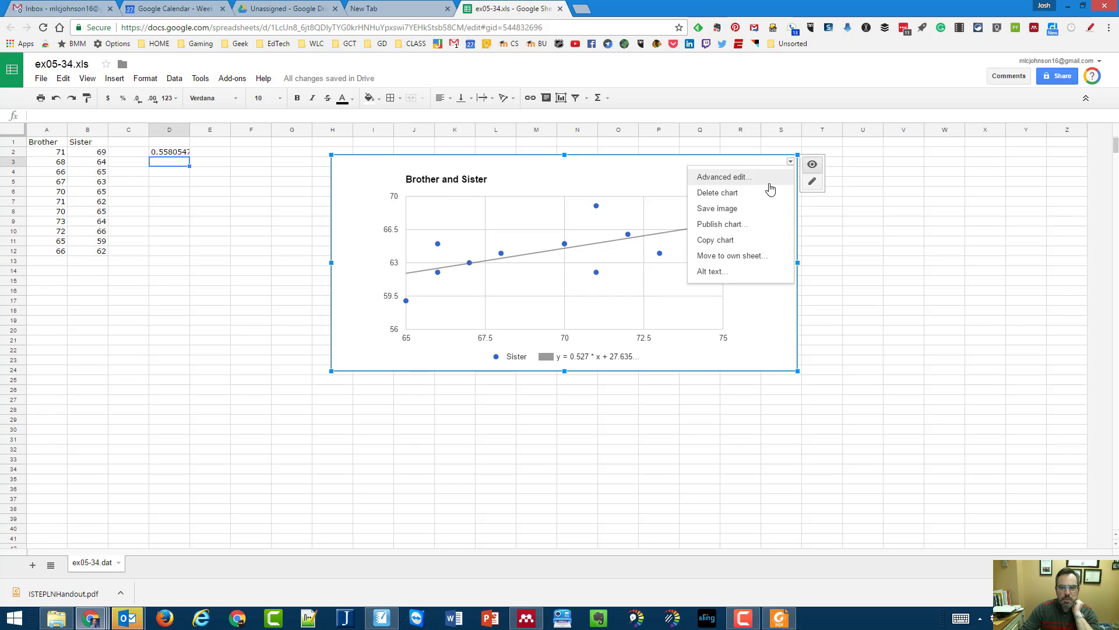
pyautogui.click(509, 396)
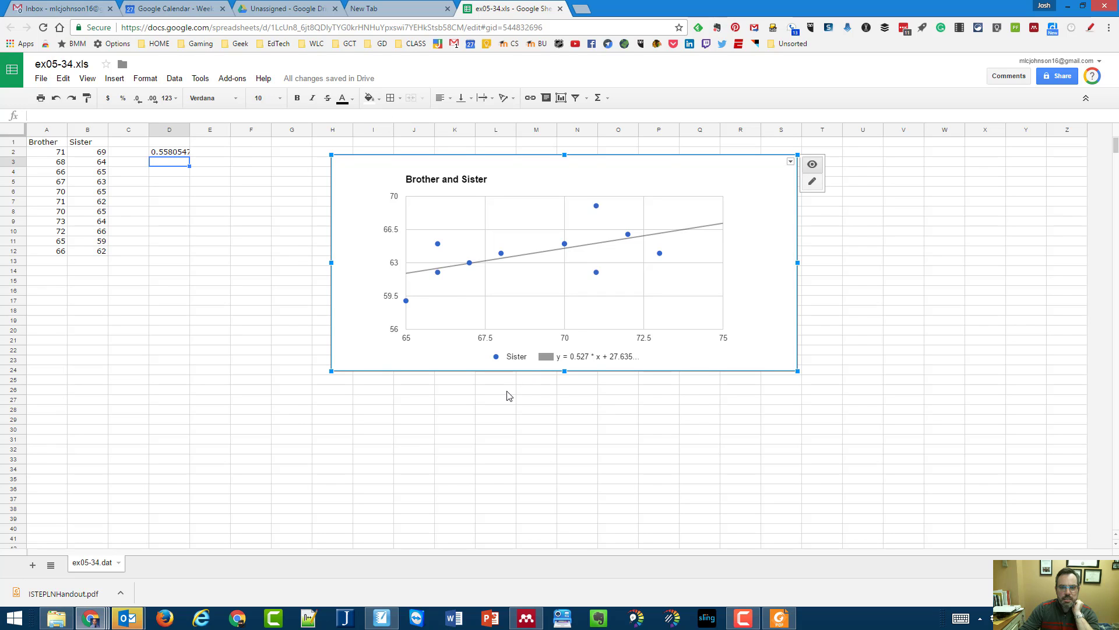
pyautogui.scroll(-10, 380, 382)
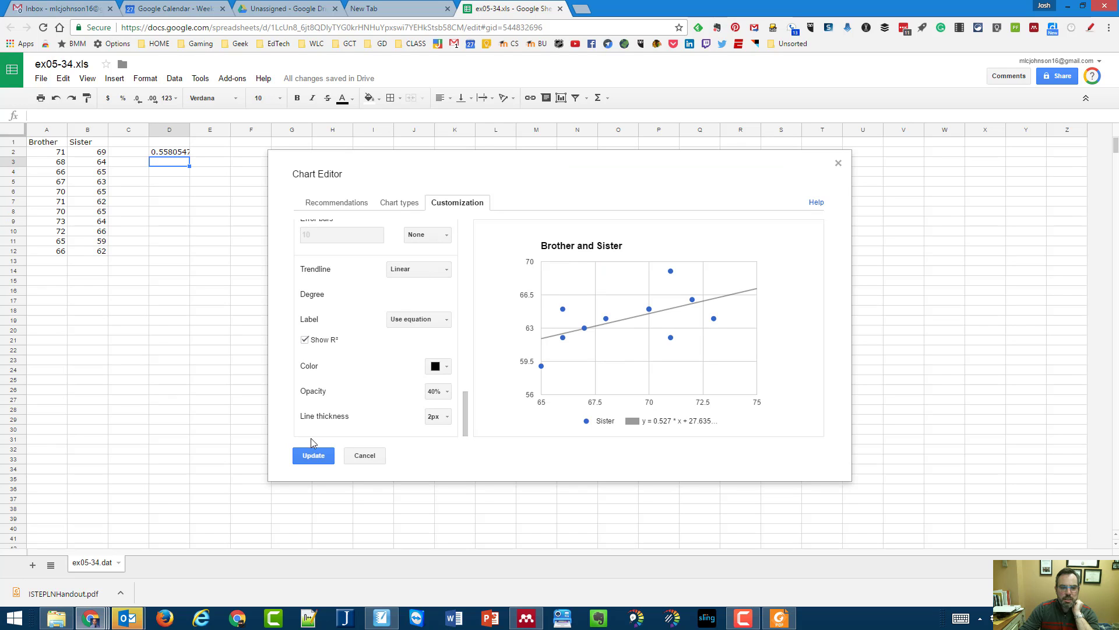
pyautogui.click(305, 459)
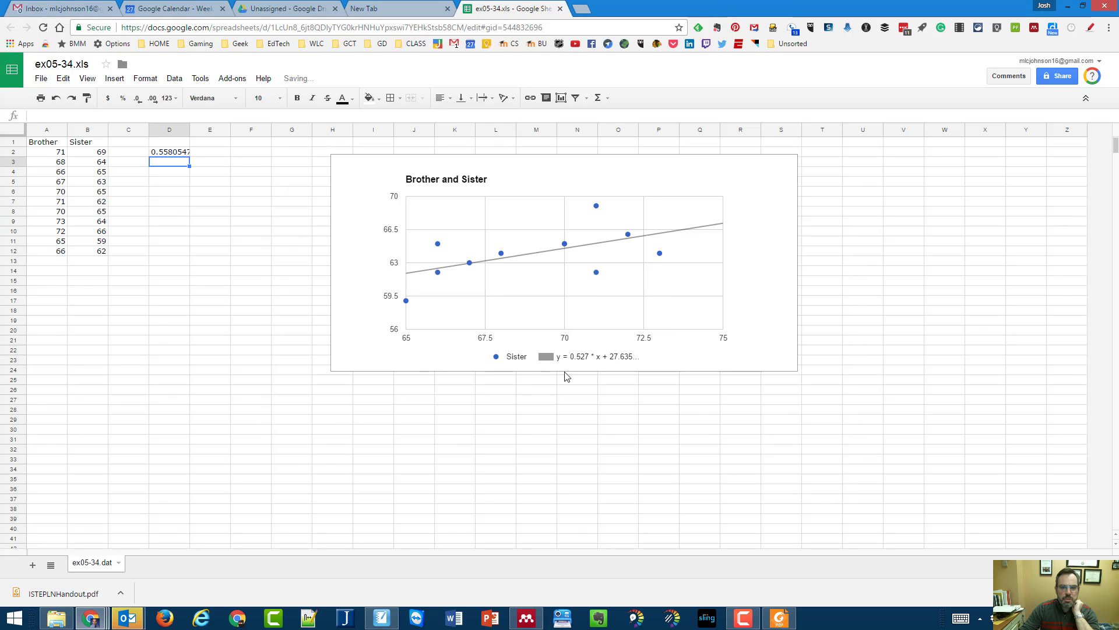
pyautogui.click(580, 361)
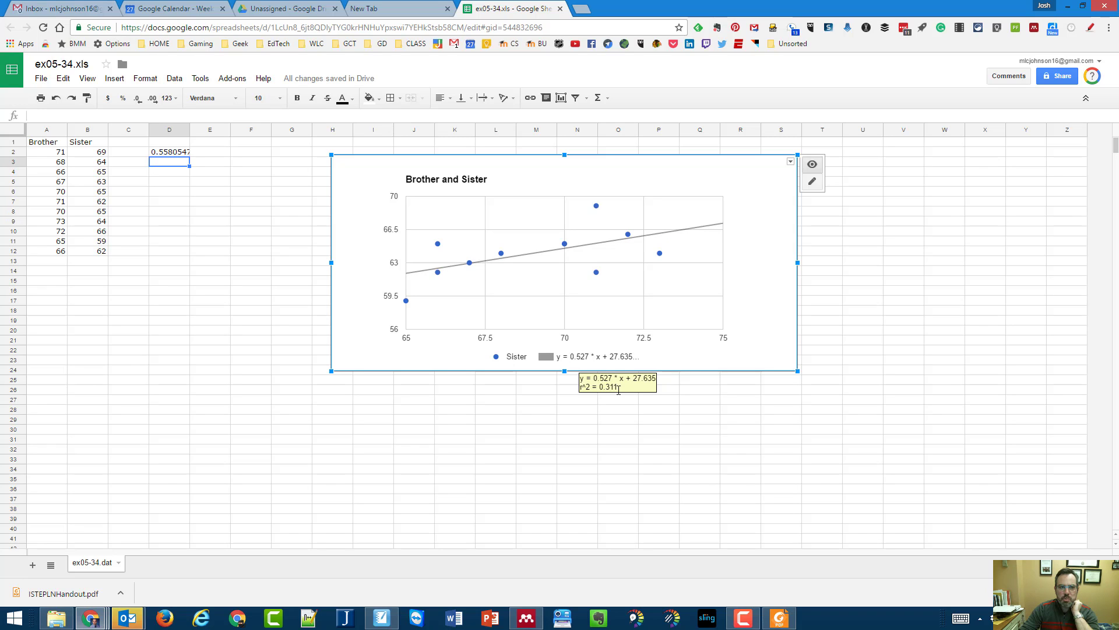
# - Square the correlation coefficient in cell E2 with the formula =D2^2
pyautogui.click(214, 154)
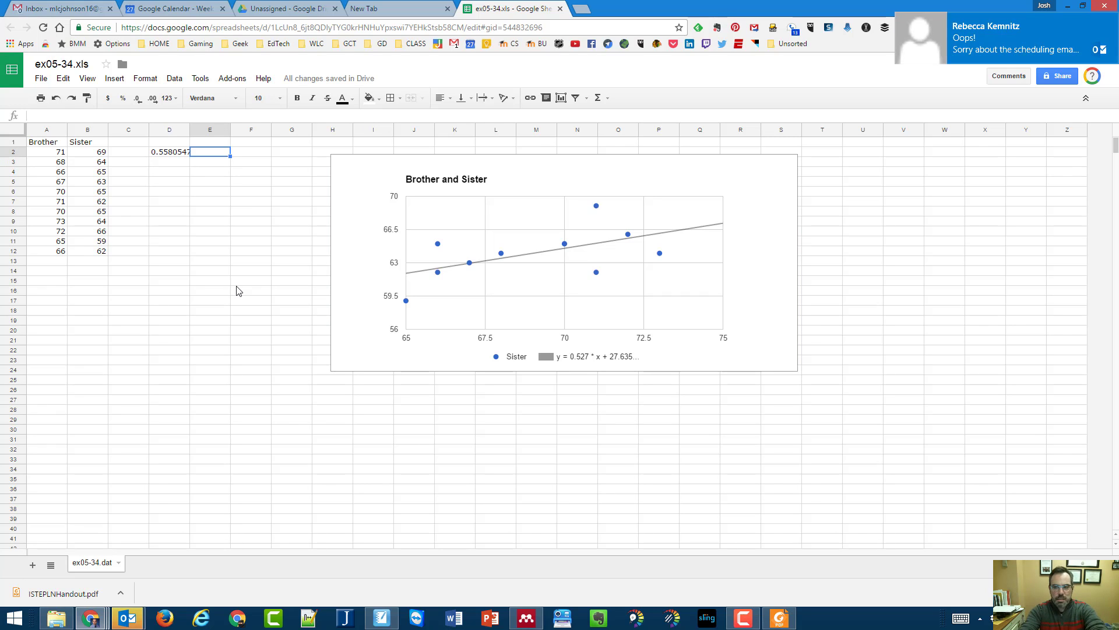
pyautogui.write('=')
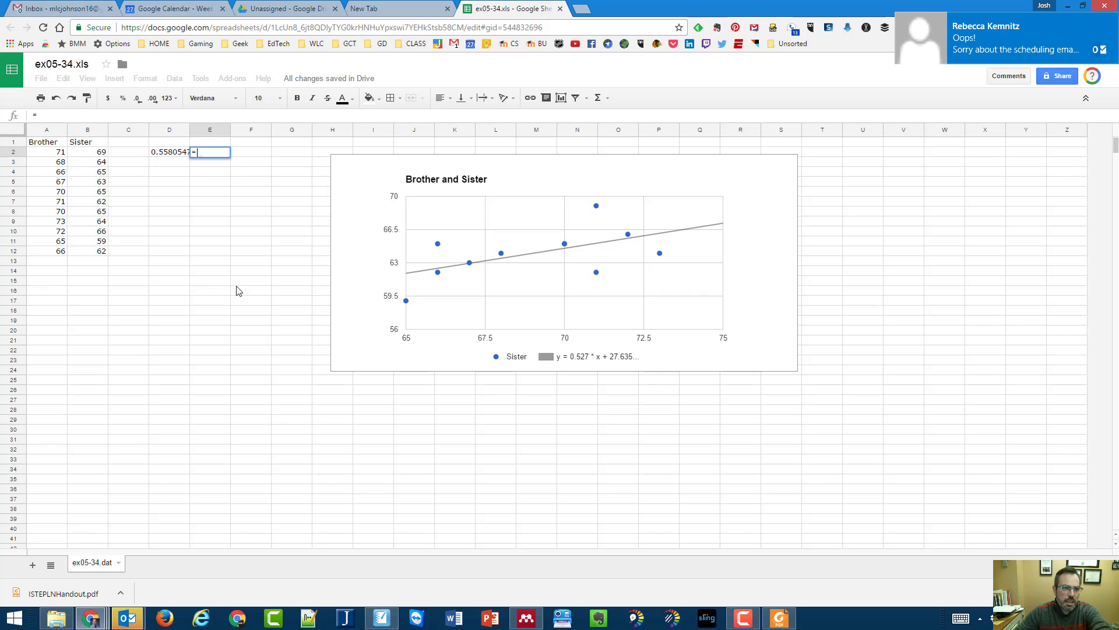
pyautogui.click(168, 153)
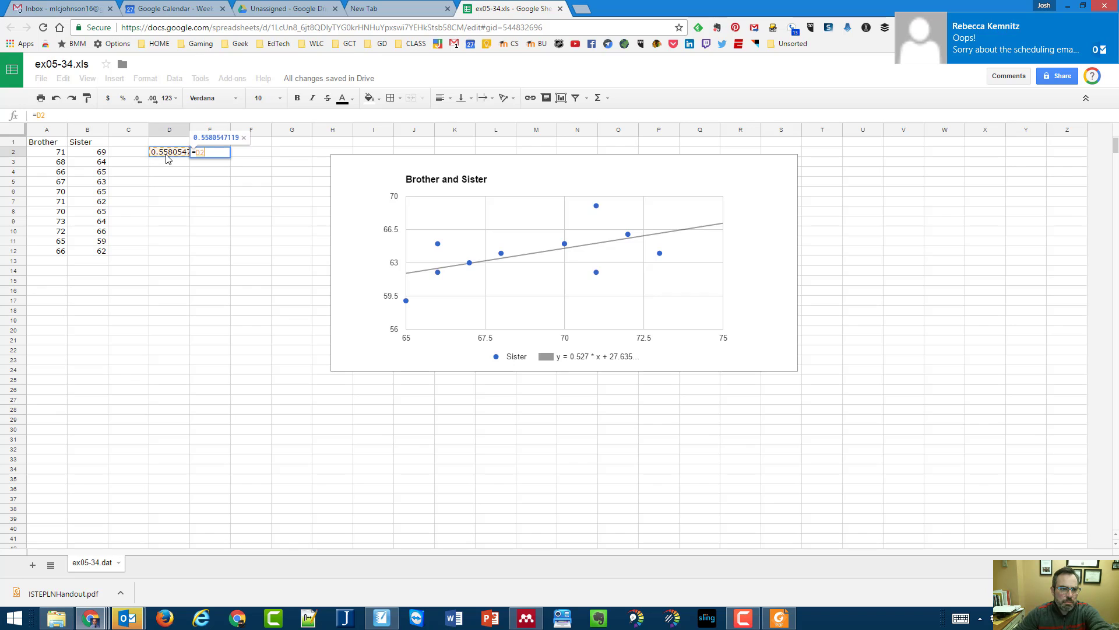
pyautogui.write('^2')
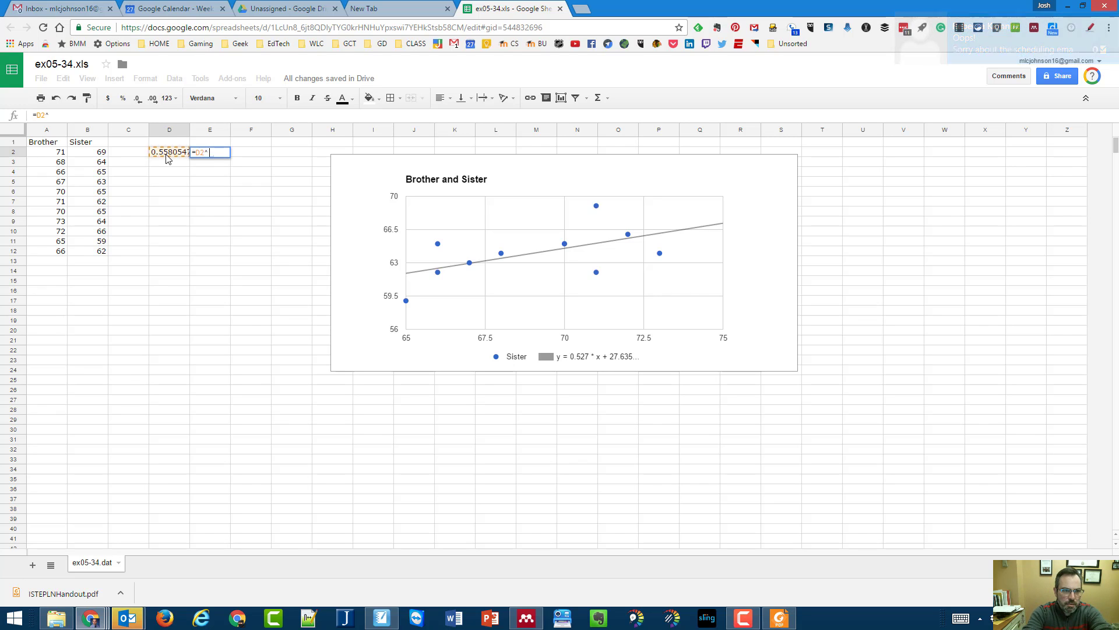
pyautogui.press('Return')
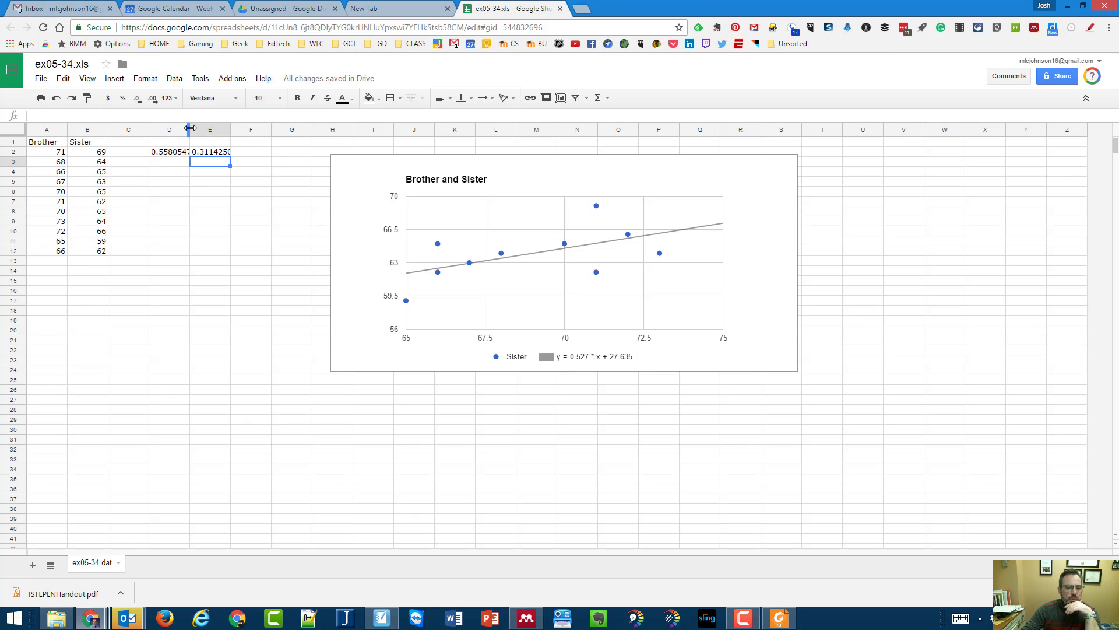
# - Return to SMART Notebook, change from the pen to the Select tool, and extend the page to make blank space below the calculation
pyautogui.click(384, 616)
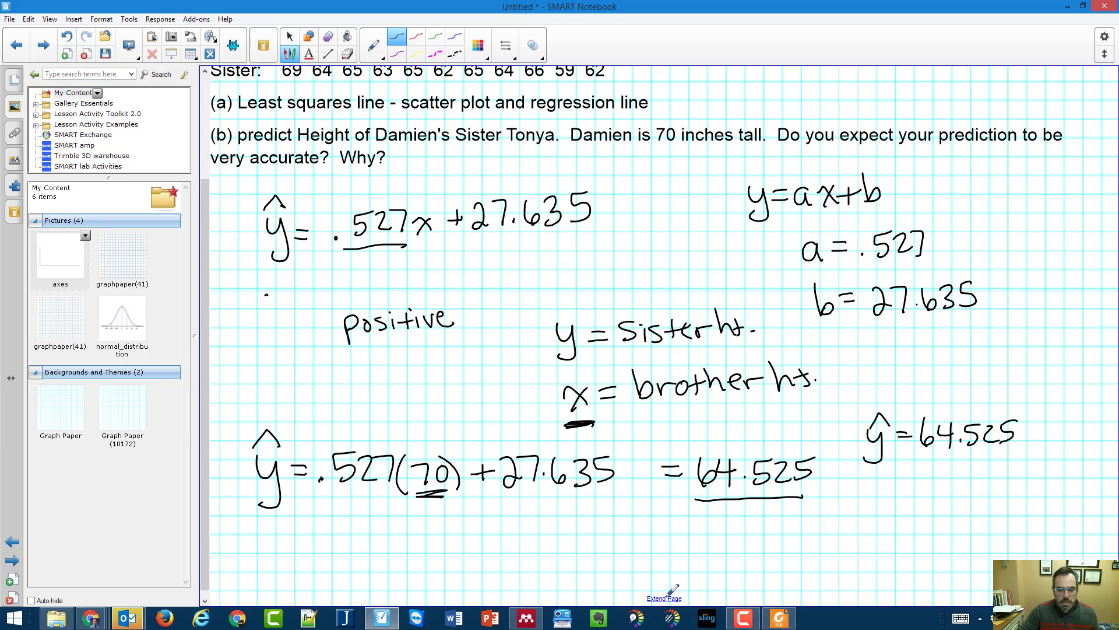
pyautogui.click(289, 36)
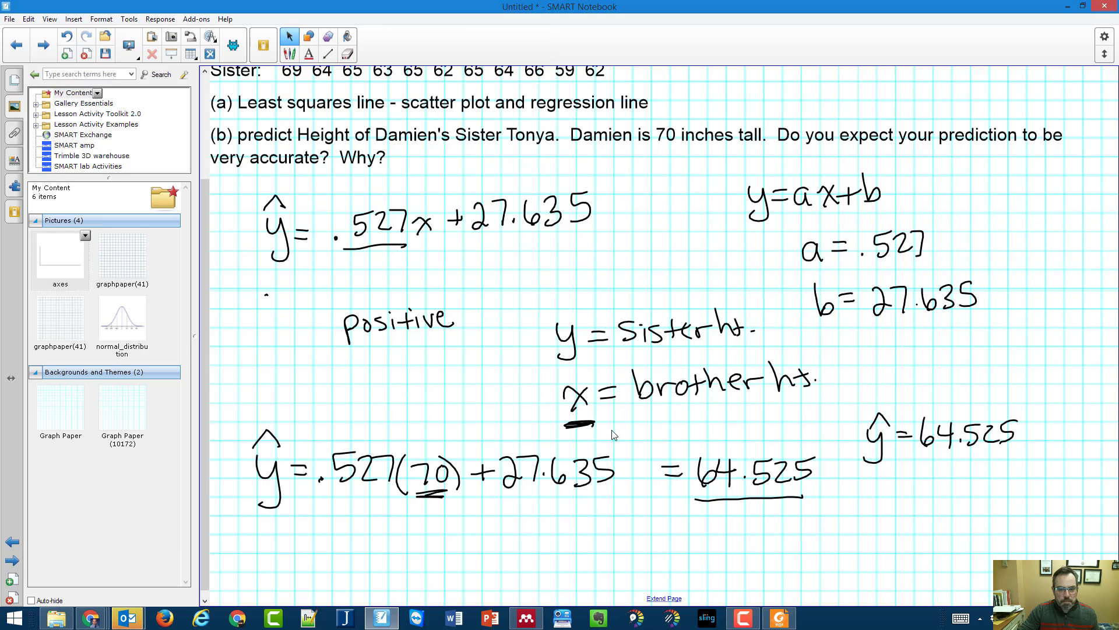
pyautogui.scroll(-4, 218, 372)
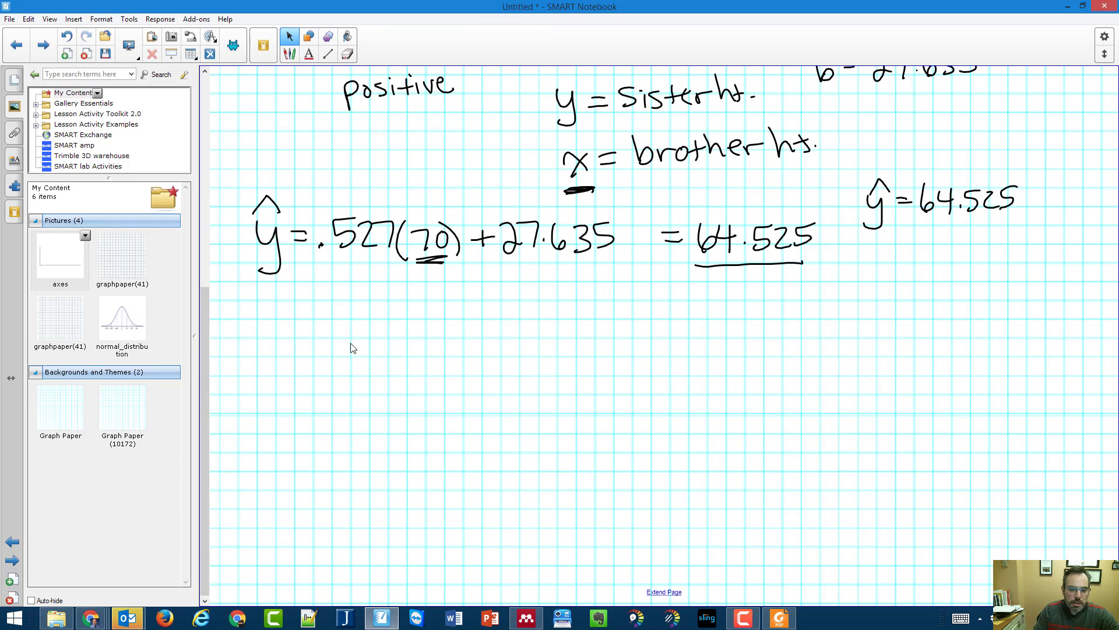
# - Handwrite "Correlation ≈ .55" with the pen below the calculation and "r² ≈ .31" beneath it
pyautogui.click(289, 54)
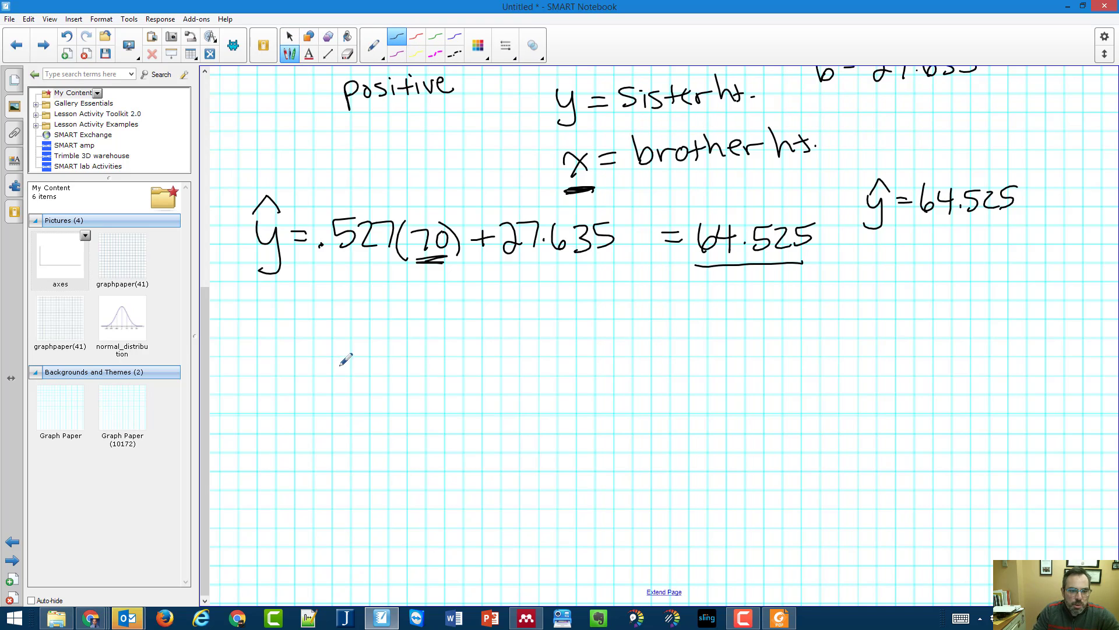
pyautogui.moveTo(332, 348)
pyautogui.mouseDown()
pyautogui.moveTo(496, 368)
pyautogui.moveTo(524, 357)
pyautogui.moveTo(542, 373)
pyautogui.moveTo(606, 349)
pyautogui.moveTo(606, 371)
pyautogui.mouseUp()
pyautogui.click(563, 374)
pyautogui.moveTo(330, 441)
pyautogui.mouseDown()
pyautogui.moveTo(334, 452)
pyautogui.moveTo(353, 441)
pyautogui.mouseUp()
pyautogui.moveTo(353, 428)
pyautogui.mouseDown()
pyautogui.moveTo(406, 438)
pyautogui.moveTo(408, 453)
pyautogui.moveTo(452, 443)
pyautogui.moveTo(440, 457)
pyautogui.moveTo(458, 459)
pyautogui.mouseUp()
pyautogui.click(426, 452)
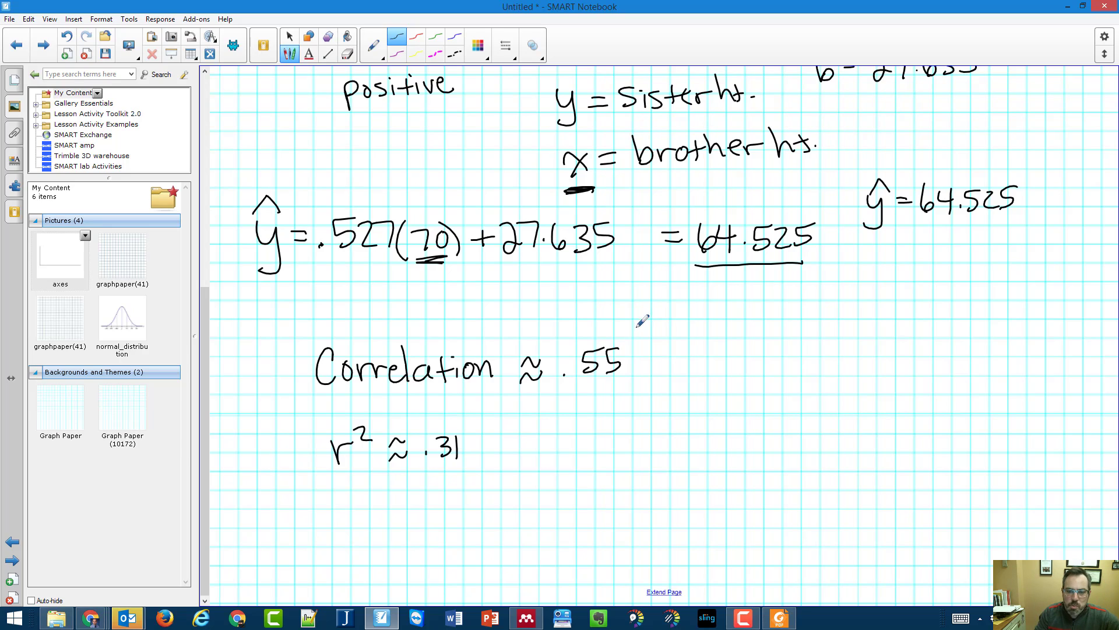
# - Write "≈ .55^2" beside the correlation value and link the correlation and r² lines with a double-headed curved arrow
pyautogui.moveTo(739, 376); pyautogui.dragTo(770, 361)
pyautogui.moveTo(740, 392)
pyautogui.mouseDown()
pyautogui.moveTo(768, 379)
pyautogui.moveTo(832, 385)
pyautogui.moveTo(861, 348)
pyautogui.moveTo(879, 356)
pyautogui.mouseUp()
pyautogui.click(794, 380)
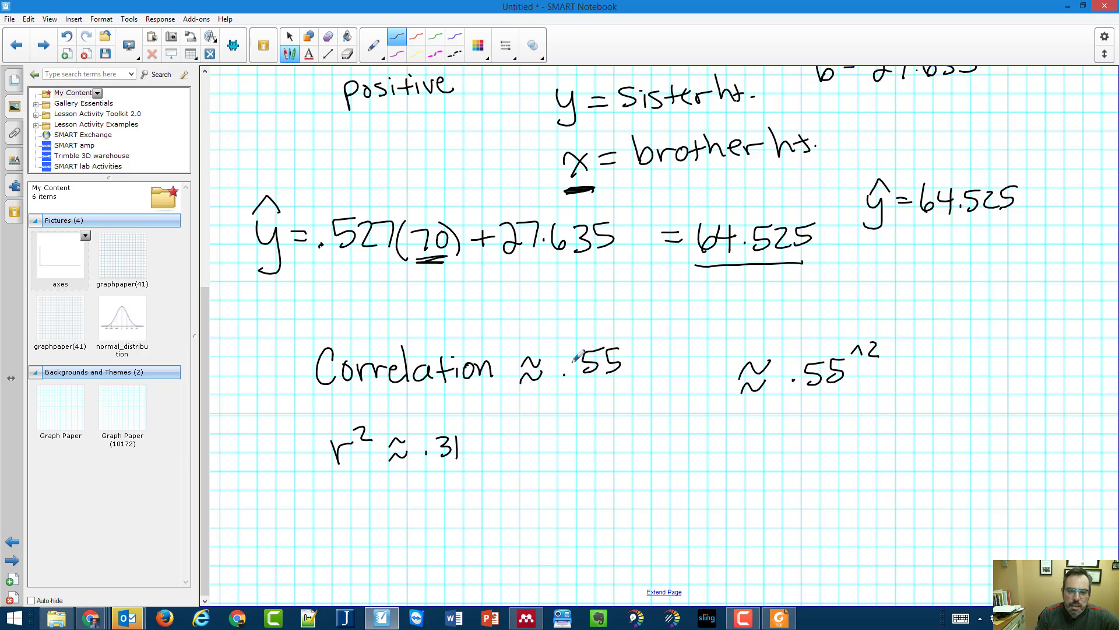
pyautogui.moveTo(288, 387); pyautogui.dragTo(305, 451)
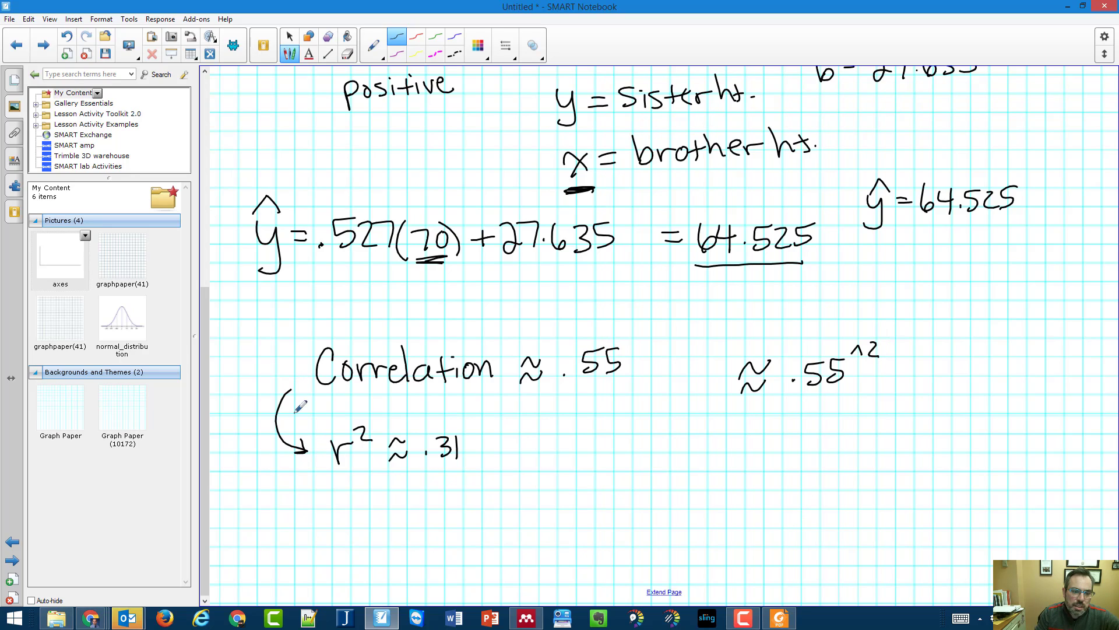
pyautogui.moveTo(282, 400); pyautogui.dragTo(293, 397)
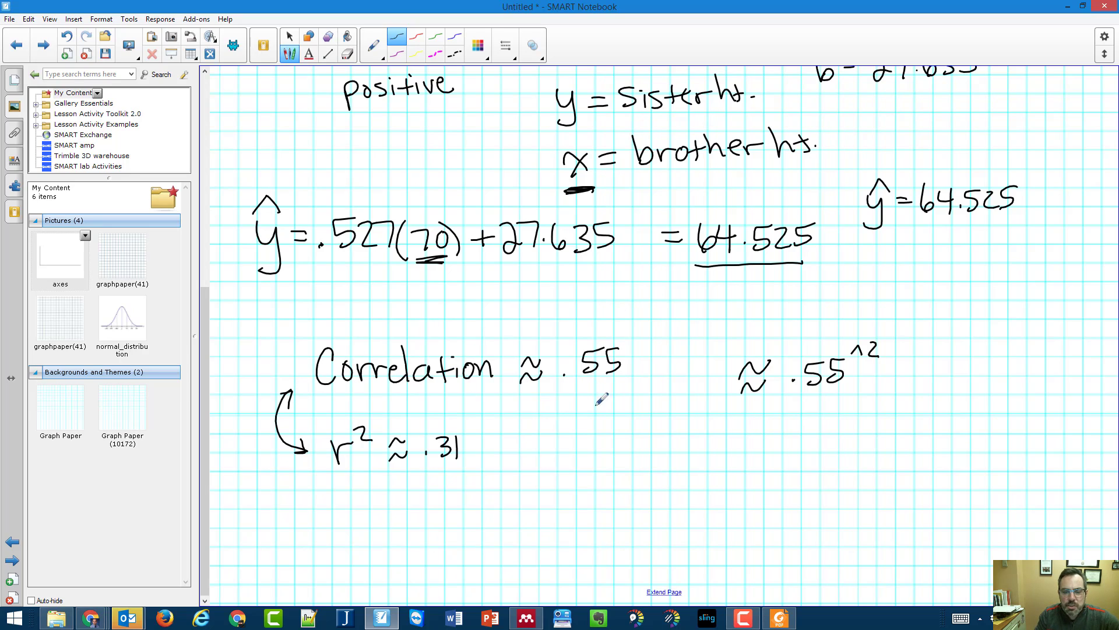
# - Underline the r² line and write beside it "What % of variation is explained by ŷ = .527x + 27.635"
pyautogui.moveTo(339, 476); pyautogui.dragTo(479, 468)
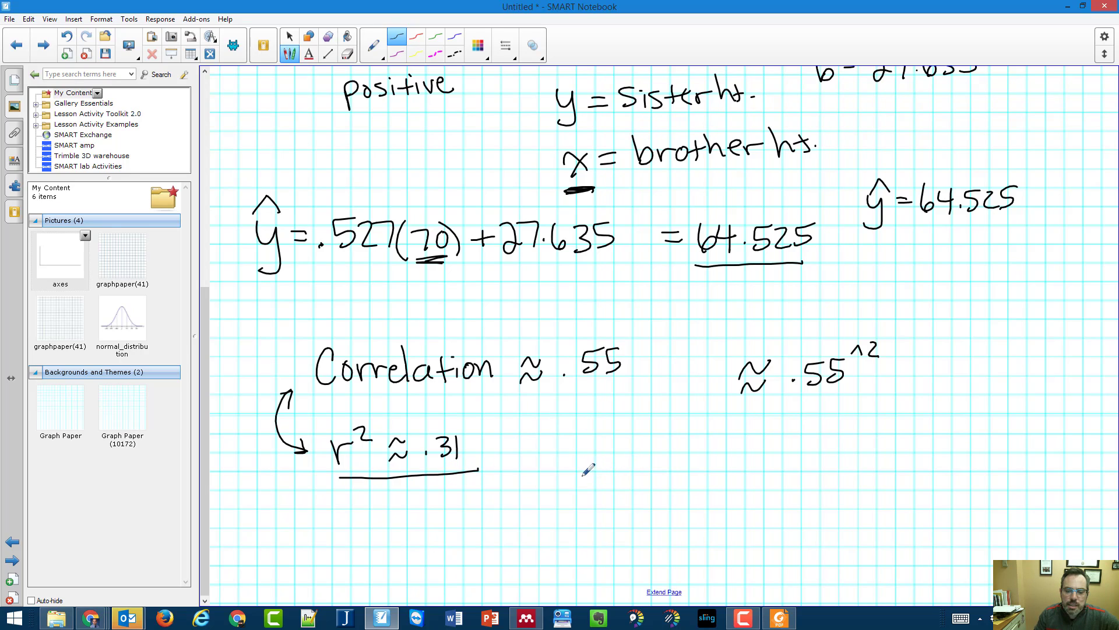
pyautogui.moveTo(564, 449)
pyautogui.mouseDown()
pyautogui.moveTo(627, 450)
pyautogui.moveTo(654, 434)
pyautogui.moveTo(641, 476)
pyautogui.mouseUp()
pyautogui.moveTo(665, 444)
pyautogui.mouseDown()
pyautogui.moveTo(662, 462)
pyautogui.moveTo(729, 450)
pyautogui.moveTo(811, 461)
pyautogui.moveTo(866, 449)
pyautogui.moveTo(887, 465)
pyautogui.moveTo(931, 465)
pyautogui.mouseUp()
pyautogui.moveTo(587, 501)
pyautogui.mouseDown()
pyautogui.moveTo(575, 518)
pyautogui.moveTo(592, 526)
pyautogui.mouseUp()
pyautogui.moveTo(588, 508); pyautogui.dragTo(606, 529)
pyautogui.moveTo(606, 508)
pyautogui.mouseDown()
pyautogui.moveTo(592, 530)
pyautogui.moveTo(689, 516)
pyautogui.moveTo(702, 527)
pyautogui.mouseUp()
pyautogui.moveTo(712, 498); pyautogui.dragTo(709, 527)
pyautogui.moveTo(756, 496)
pyautogui.mouseDown()
pyautogui.moveTo(752, 532)
pyautogui.moveTo(769, 519)
pyautogui.mouseUp()
pyautogui.moveTo(768, 513)
pyautogui.mouseDown()
pyautogui.moveTo(782, 527)
pyautogui.moveTo(778, 548)
pyautogui.mouseUp()
pyautogui.moveTo(823, 516); pyautogui.dragTo(831, 530)
pyautogui.moveTo(842, 515)
pyautogui.mouseDown()
pyautogui.moveTo(832, 551)
pyautogui.moveTo(841, 507)
pyautogui.moveTo(866, 522)
pyautogui.moveTo(901, 516)
pyautogui.moveTo(887, 528)
pyautogui.mouseUp()
pyautogui.moveTo(913, 501)
pyautogui.mouseDown()
pyautogui.moveTo(928, 528)
pyautogui.moveTo(957, 528)
pyautogui.mouseUp()
pyautogui.moveTo(957, 507); pyautogui.dragTo(944, 528)
pyautogui.moveTo(973, 517)
pyautogui.mouseDown()
pyautogui.moveTo(990, 516)
pyautogui.moveTo(982, 527)
pyautogui.mouseUp()
pyautogui.moveTo(993, 505)
pyautogui.mouseDown()
pyautogui.moveTo(1007, 526)
pyautogui.moveTo(1056, 514)
pyautogui.moveTo(1049, 528)
pyautogui.mouseUp()
pyautogui.click(1032, 524)
pyautogui.moveTo(1079, 503); pyautogui.dragTo(1065, 528)
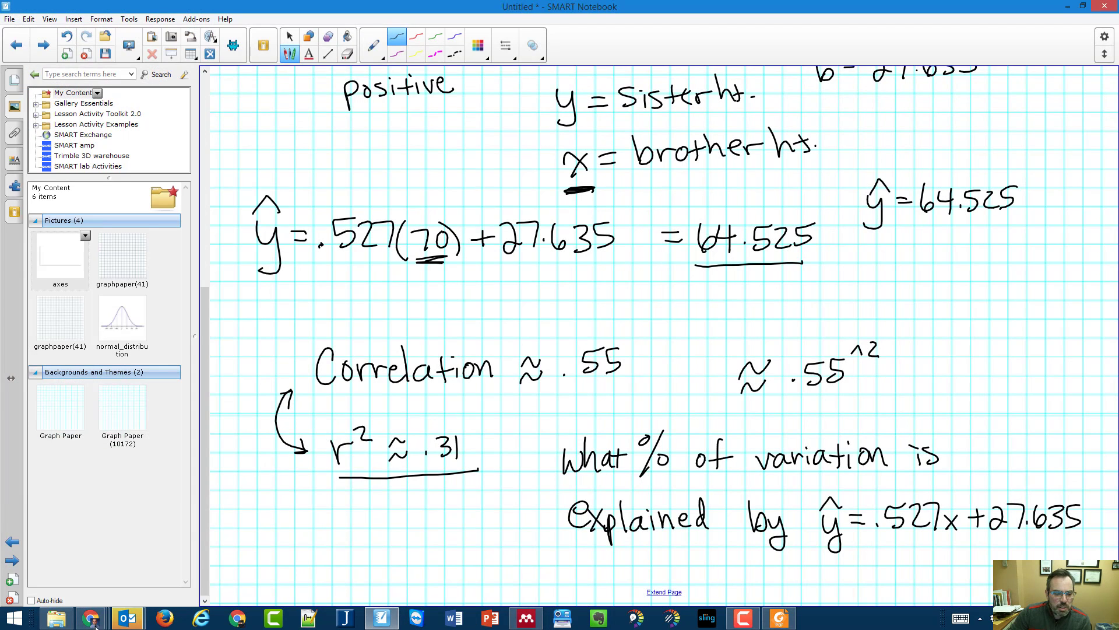
# - Switch to the ex05-34.xls spreadsheet in Google Sheets and move the Brother and Sister chart over to column O
pyautogui.moveTo(90, 617)
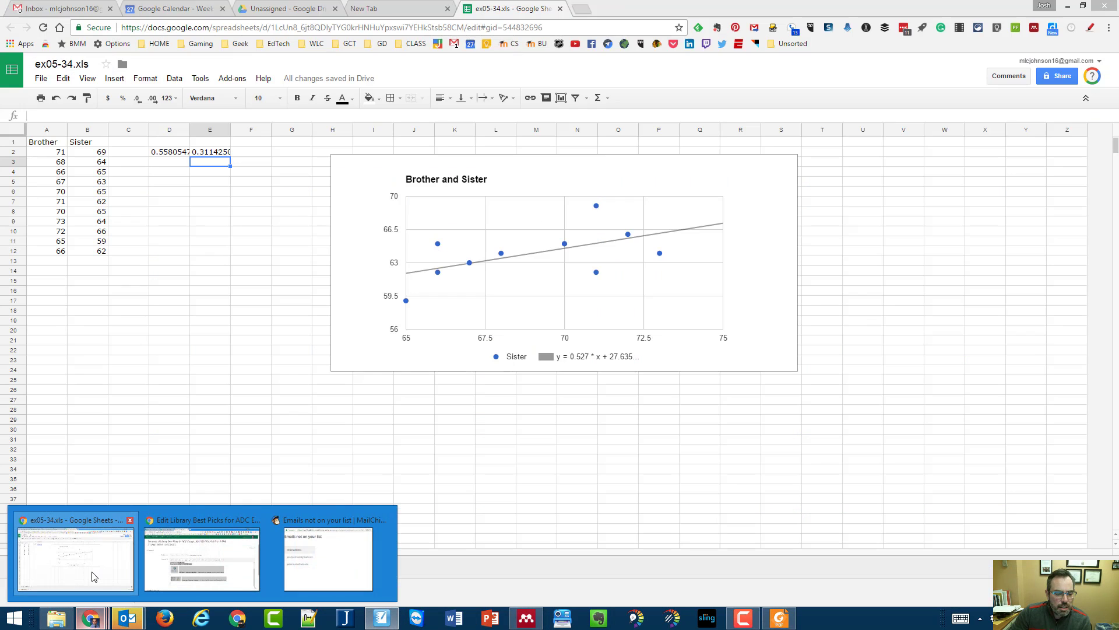
pyautogui.click(93, 574)
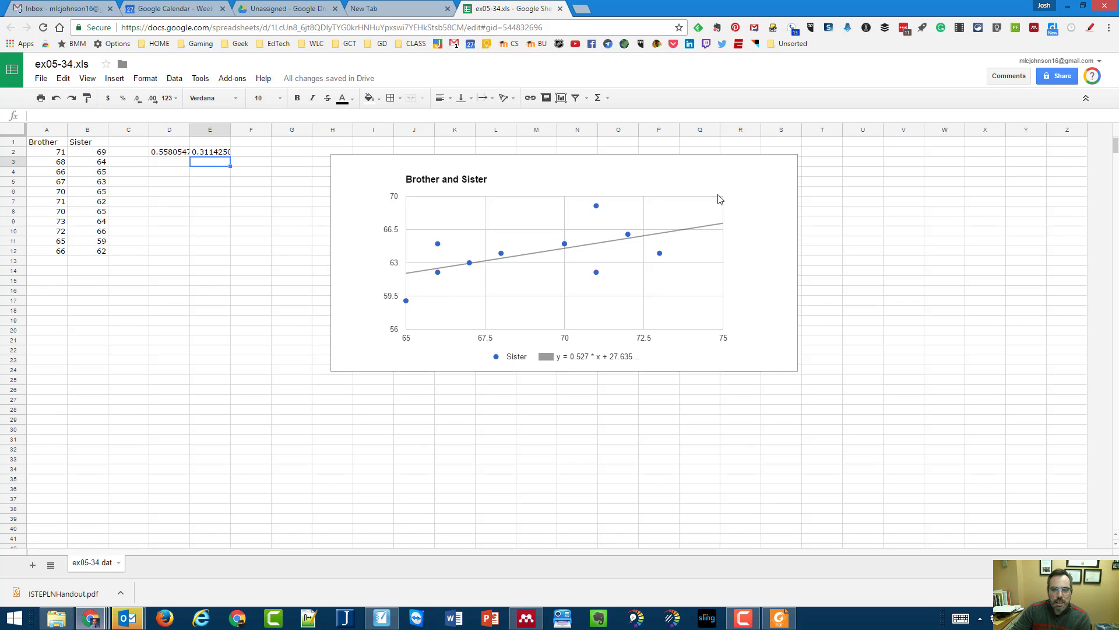
pyautogui.click(737, 189)
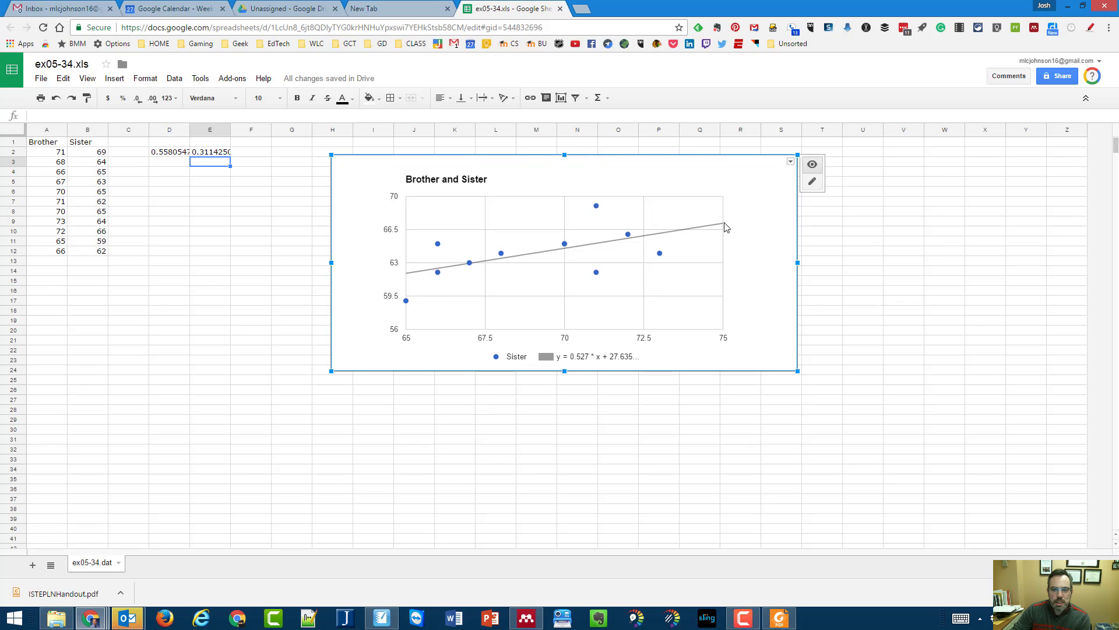
pyautogui.moveTo(662, 245)
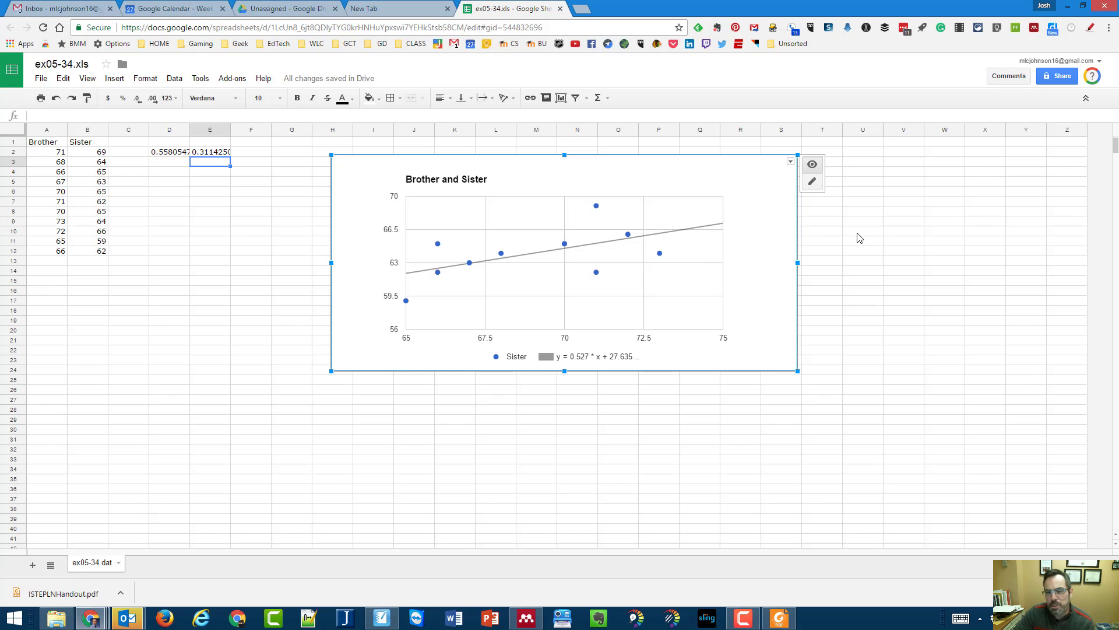
pyautogui.moveTo(719, 228)
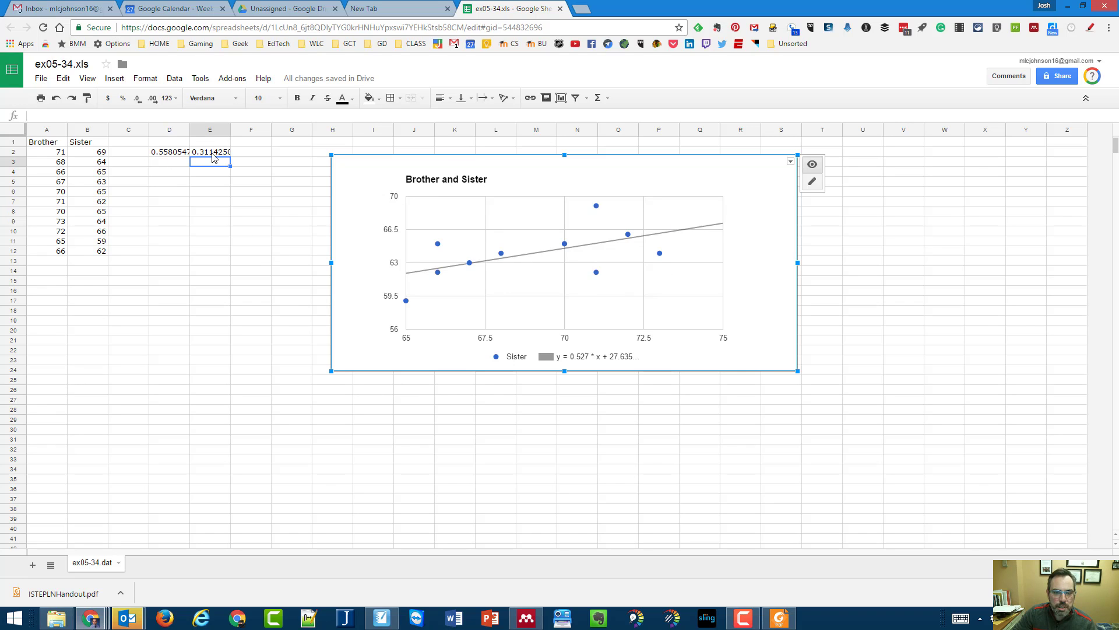
pyautogui.moveTo(574, 176); pyautogui.dragTo(694, 172)
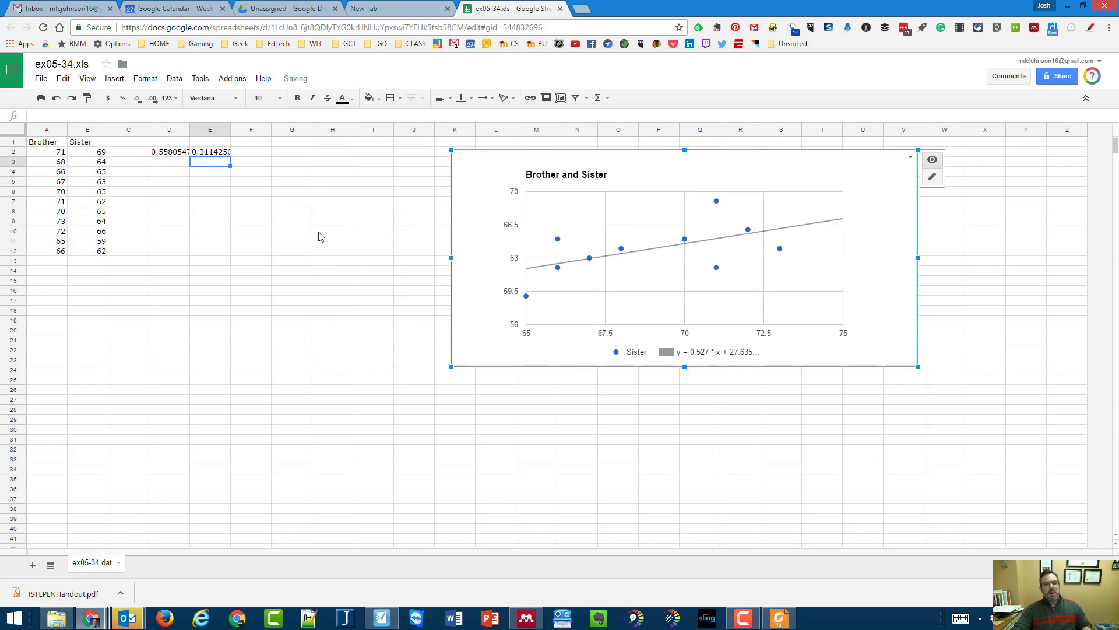
pyautogui.click(177, 203)
pyautogui.moveTo(697, 173); pyautogui.dragTo(845, 171)
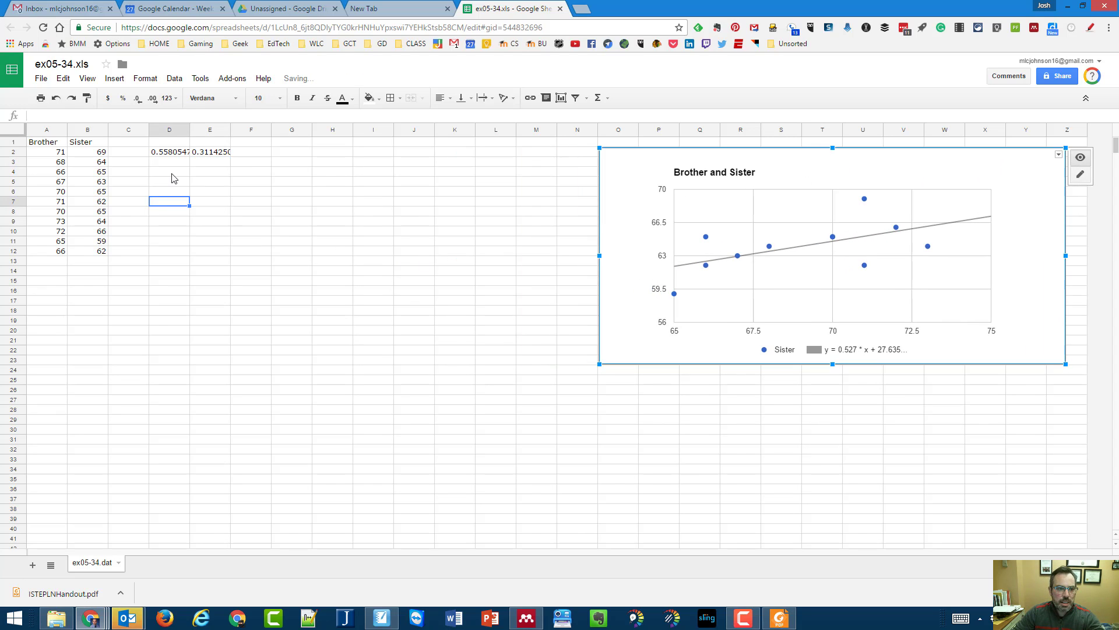
# - Calculate the regression slope and intercept from cell D4 with the formula =linest(B2:B12,A2:A12)
pyautogui.click(166, 173)
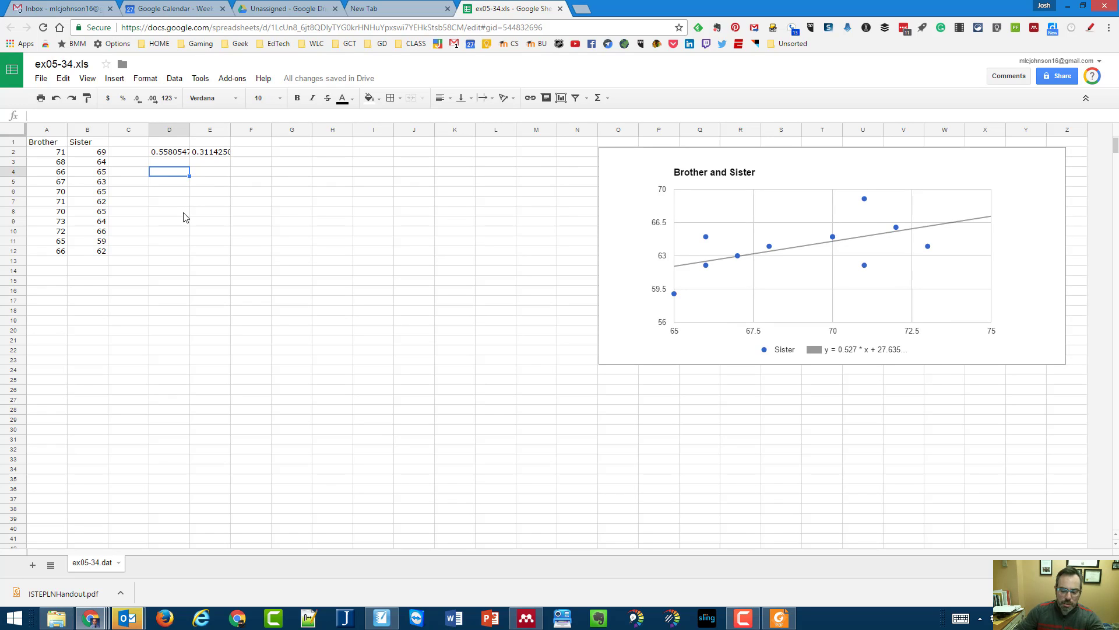
pyautogui.write('=')
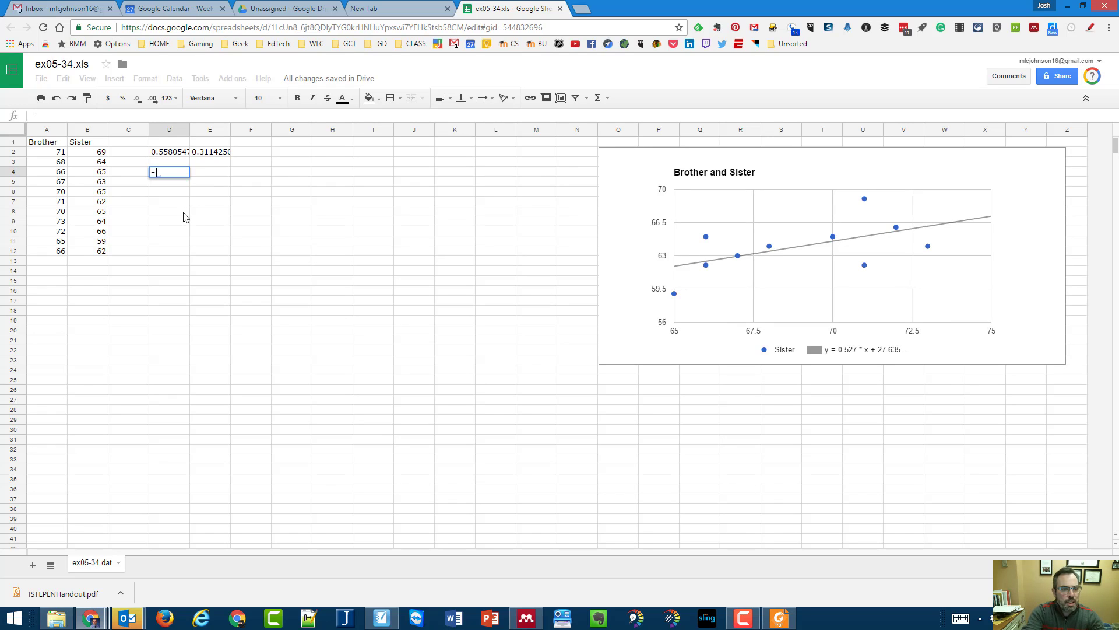
pyautogui.write('linest')
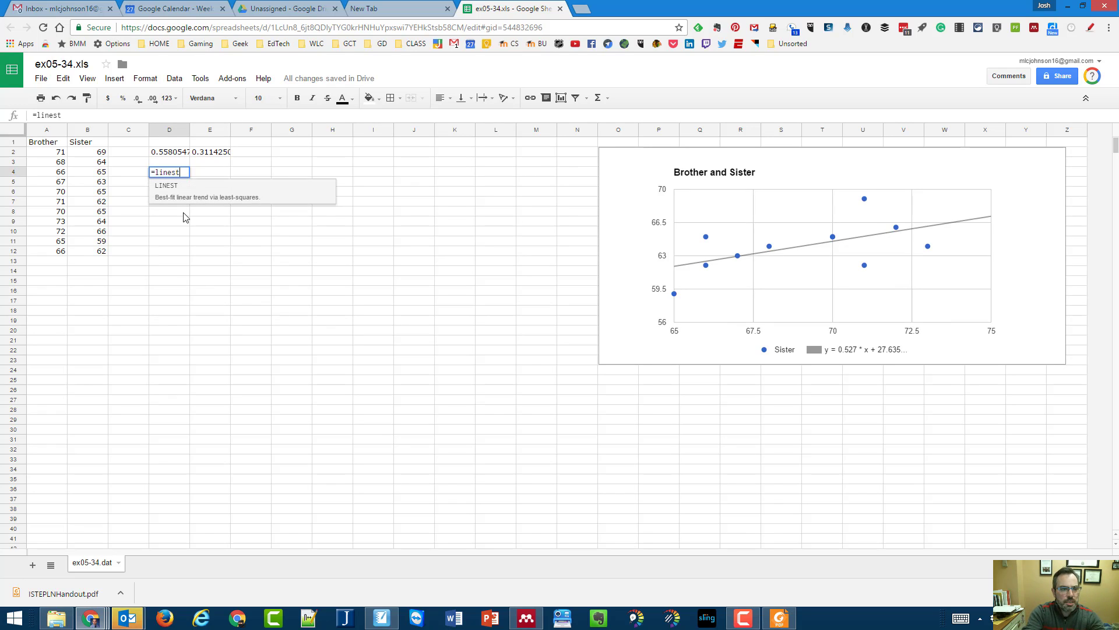
pyautogui.write('(')
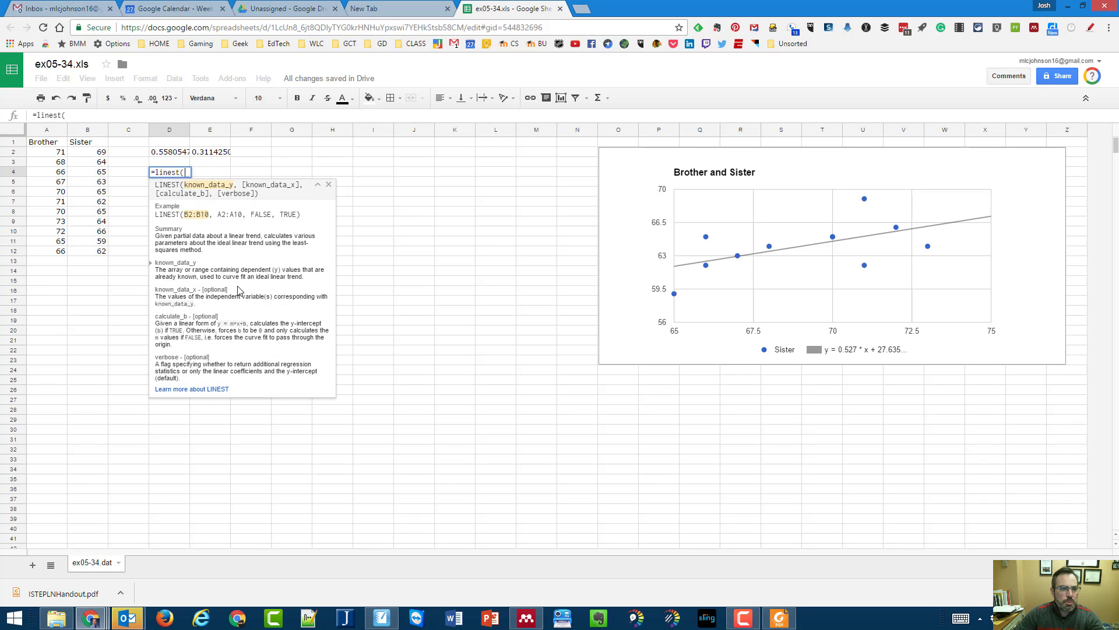
pyautogui.moveTo(93, 155); pyautogui.dragTo(90, 257)
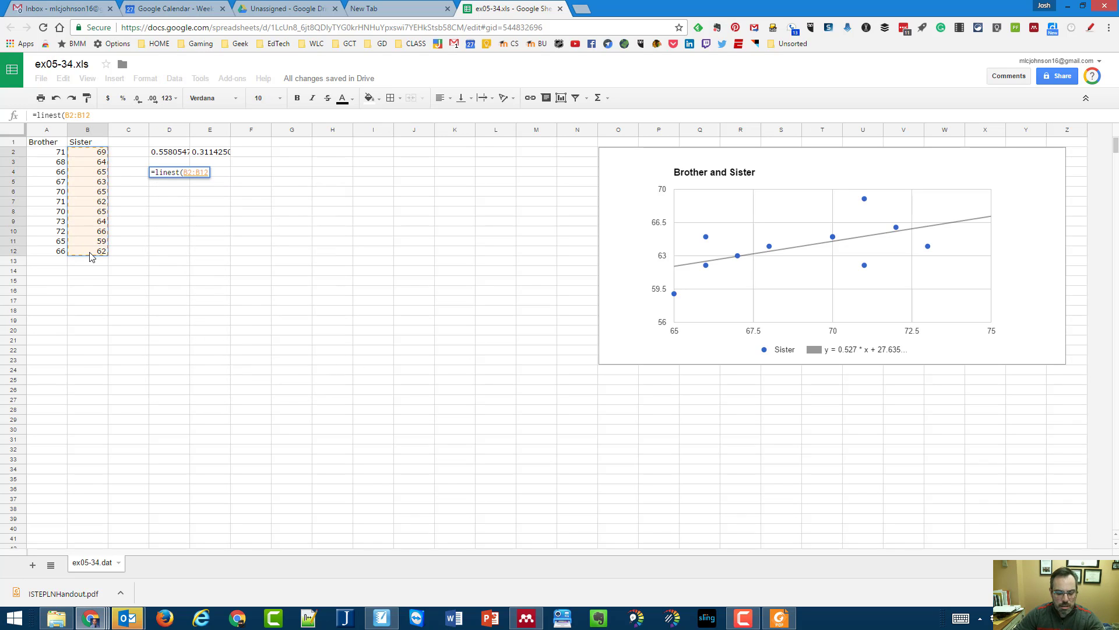
pyautogui.write(',')
pyautogui.moveTo(56, 156); pyautogui.dragTo(55, 251)
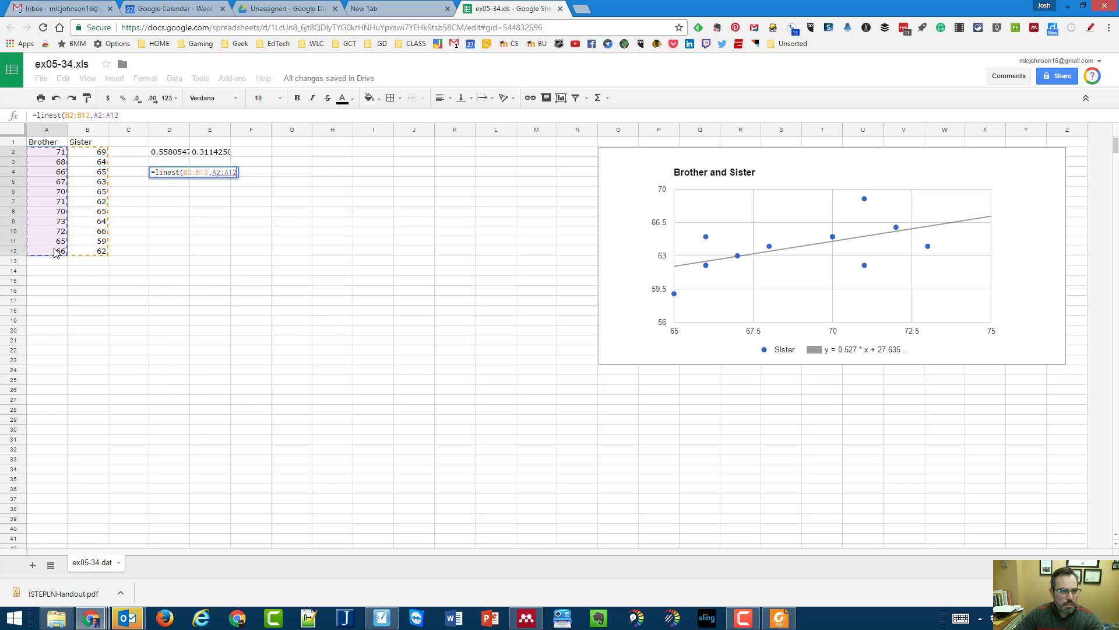
pyautogui.press('Return')
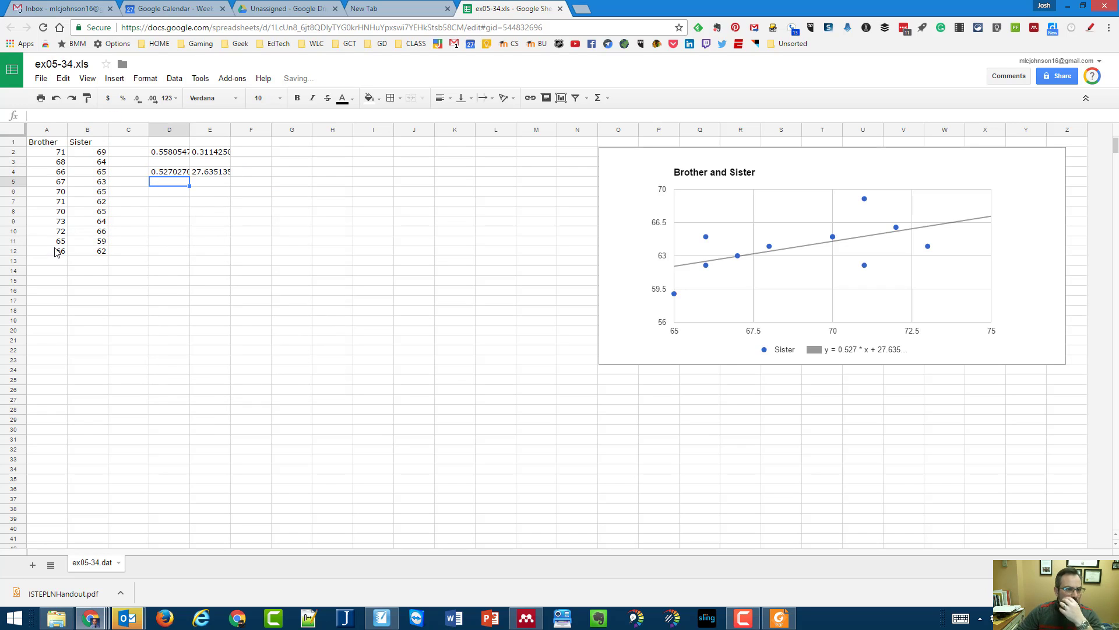
# - Widen columns D and E to fit their decimals and enter the equation y=.527x+27.635 in cell D5
pyautogui.moveTo(190, 130); pyautogui.dragTo(264, 129)
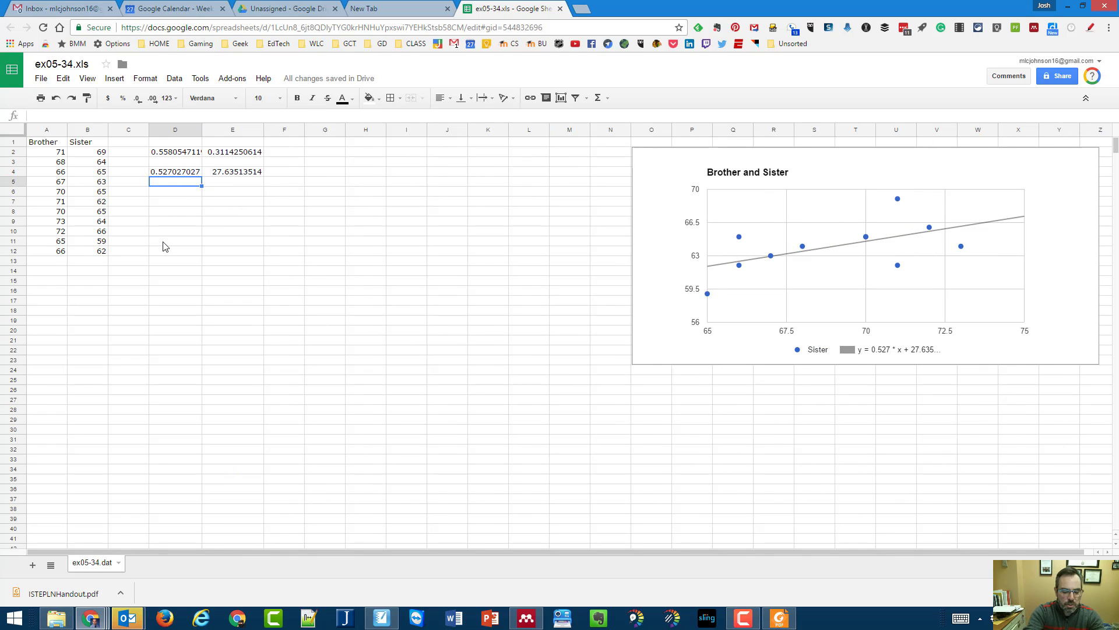
pyautogui.write('y=.52')
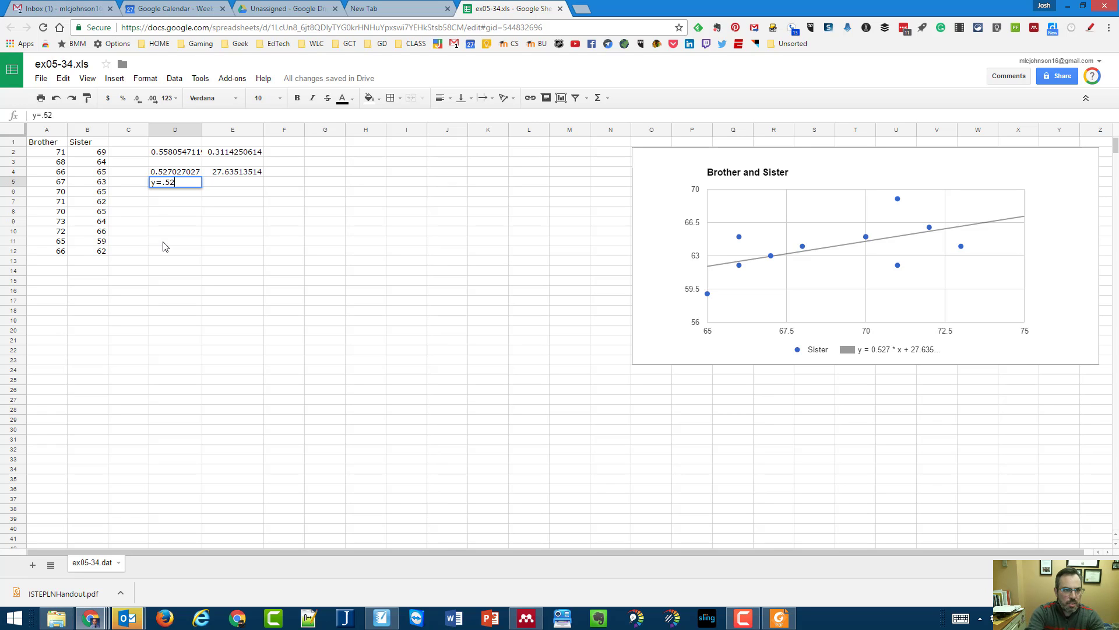
pyautogui.write('7x+727.635')
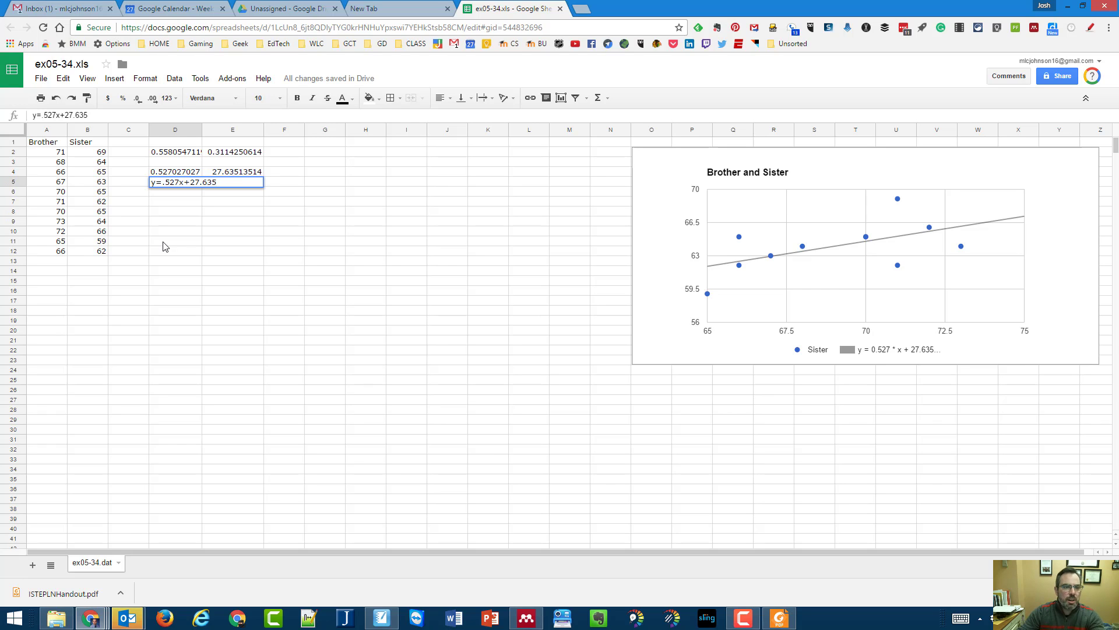
pyautogui.click(175, 221)
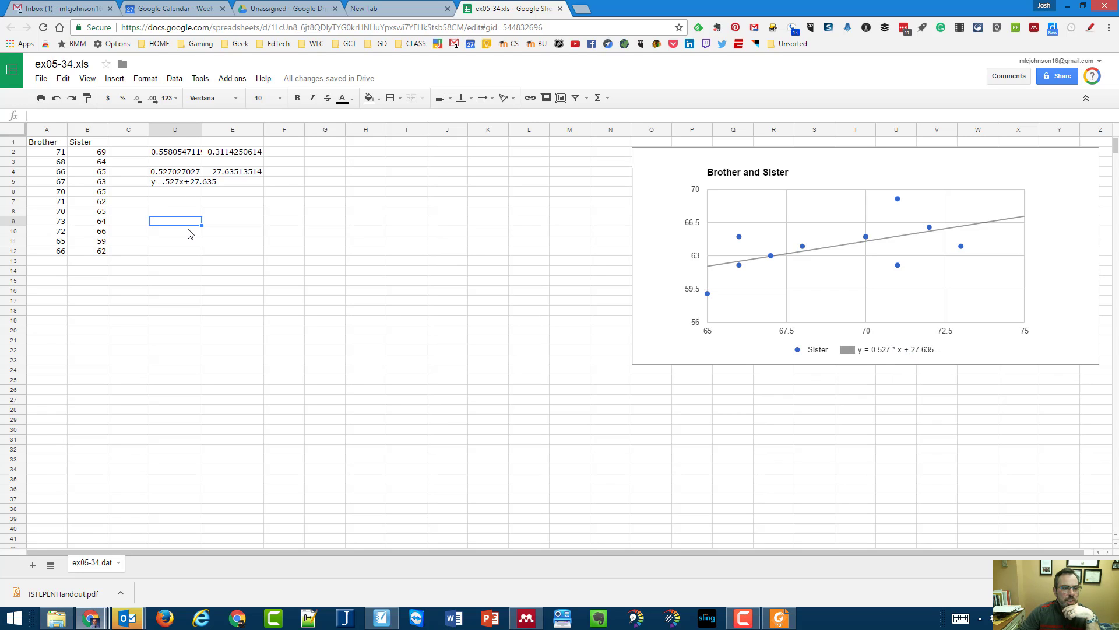
# - Start the XLMiner Analysis ToolPak add-on and look through its Correlation and Descriptive Statistics options
pyautogui.click(232, 78)
pyautogui.moveTo(250, 116)
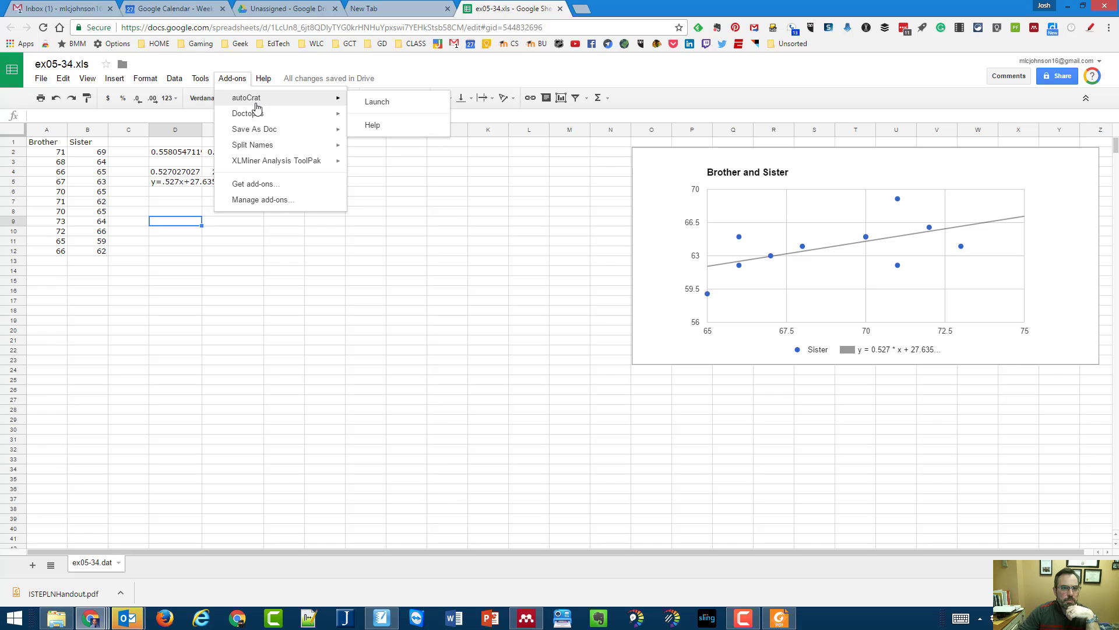
pyautogui.moveTo(272, 163)
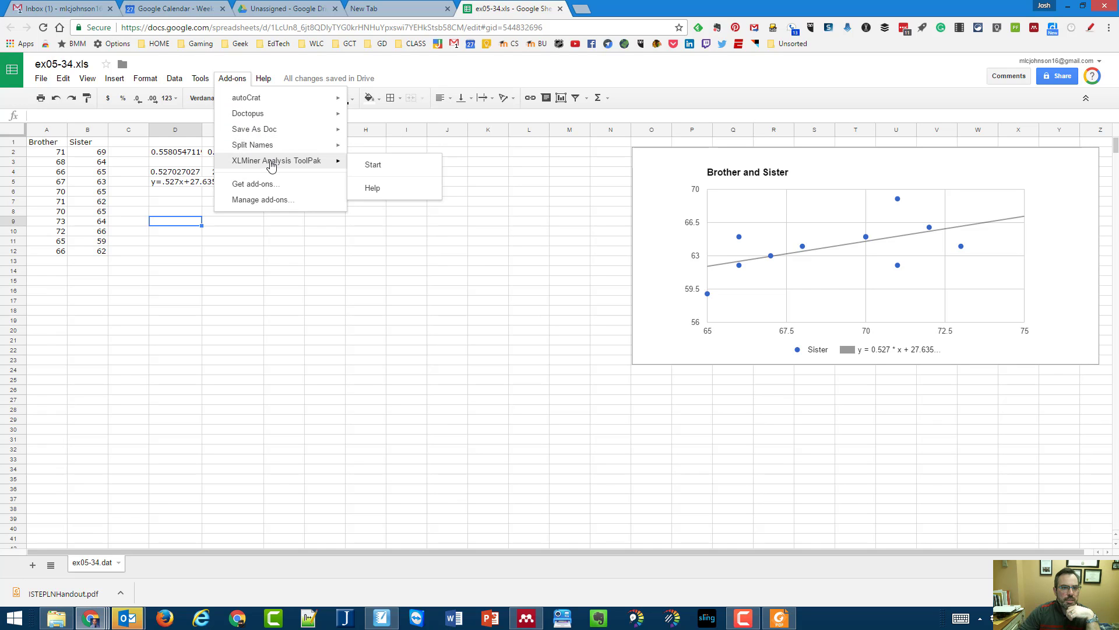
pyautogui.click(412, 169)
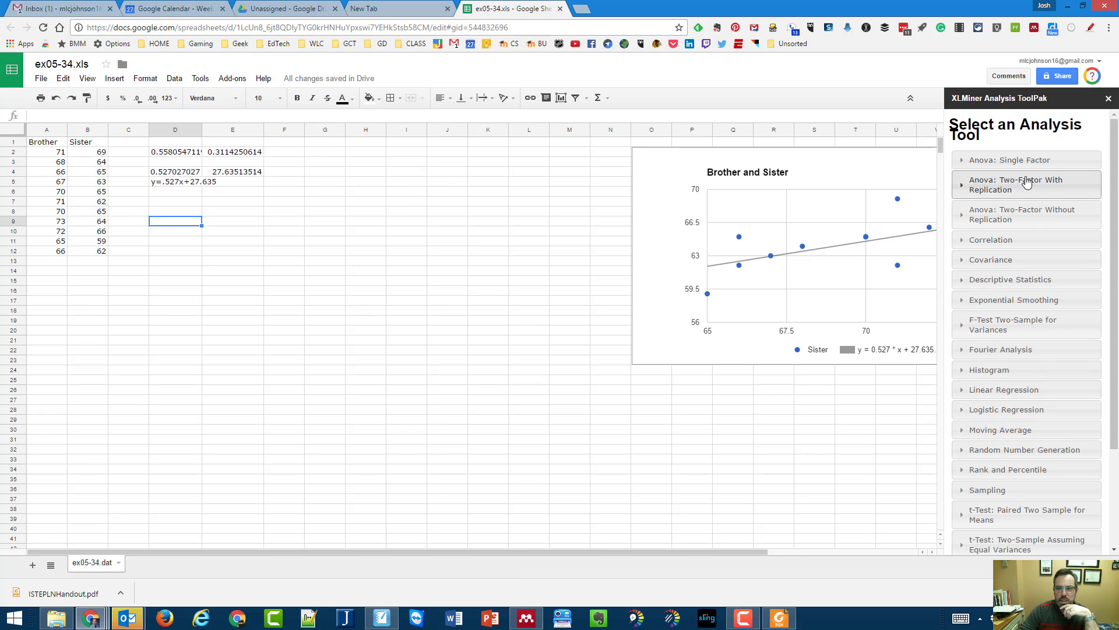
pyautogui.click(965, 241)
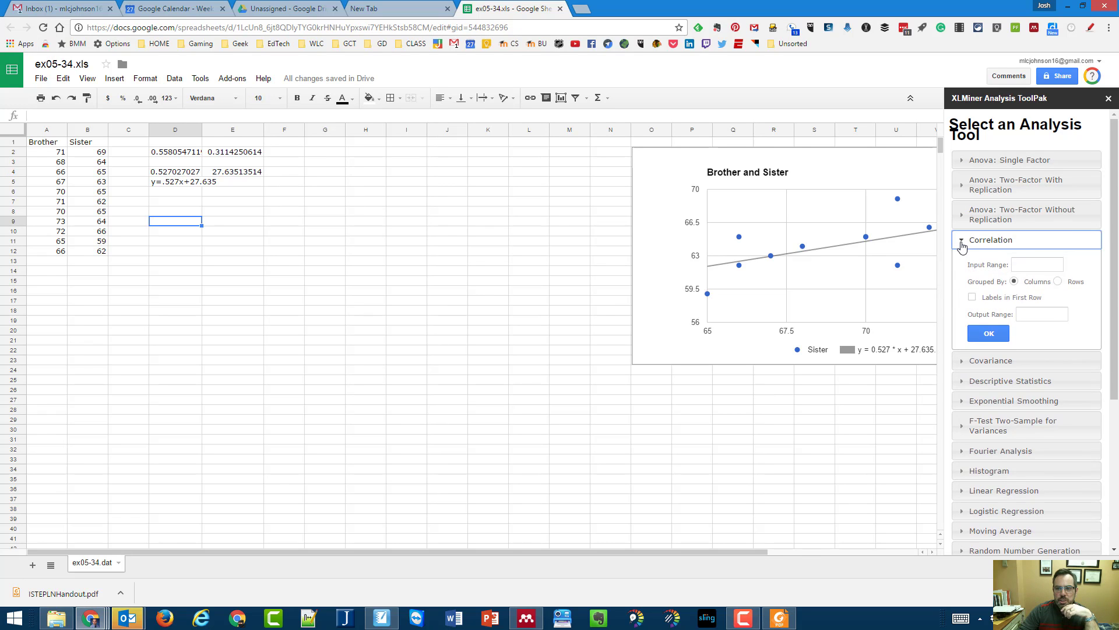
pyautogui.scroll(-1, 966, 243)
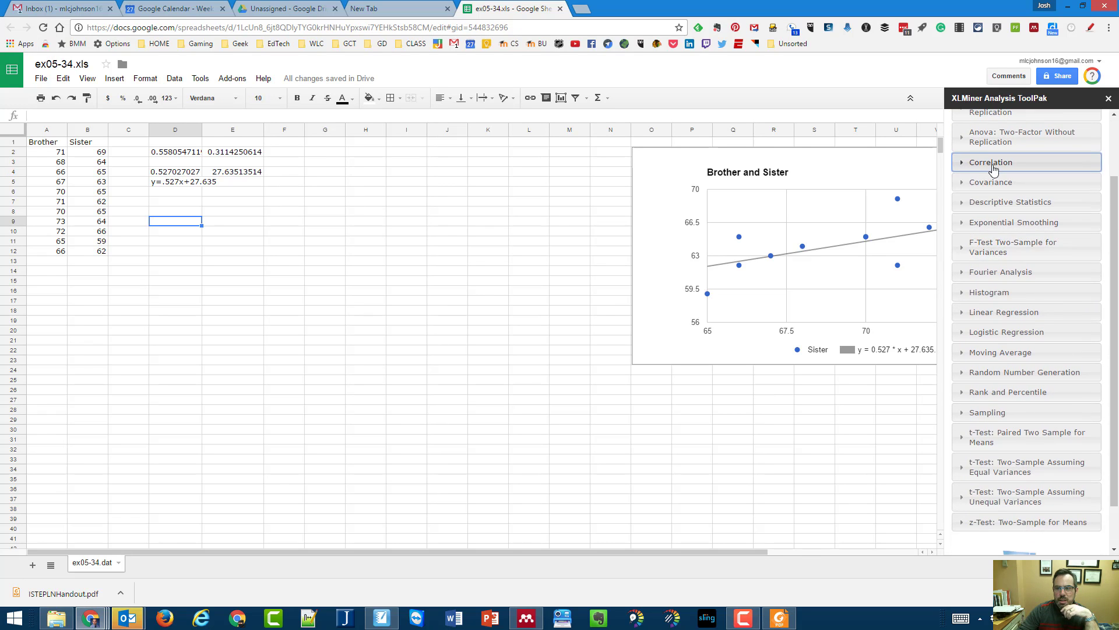
pyautogui.click(963, 204)
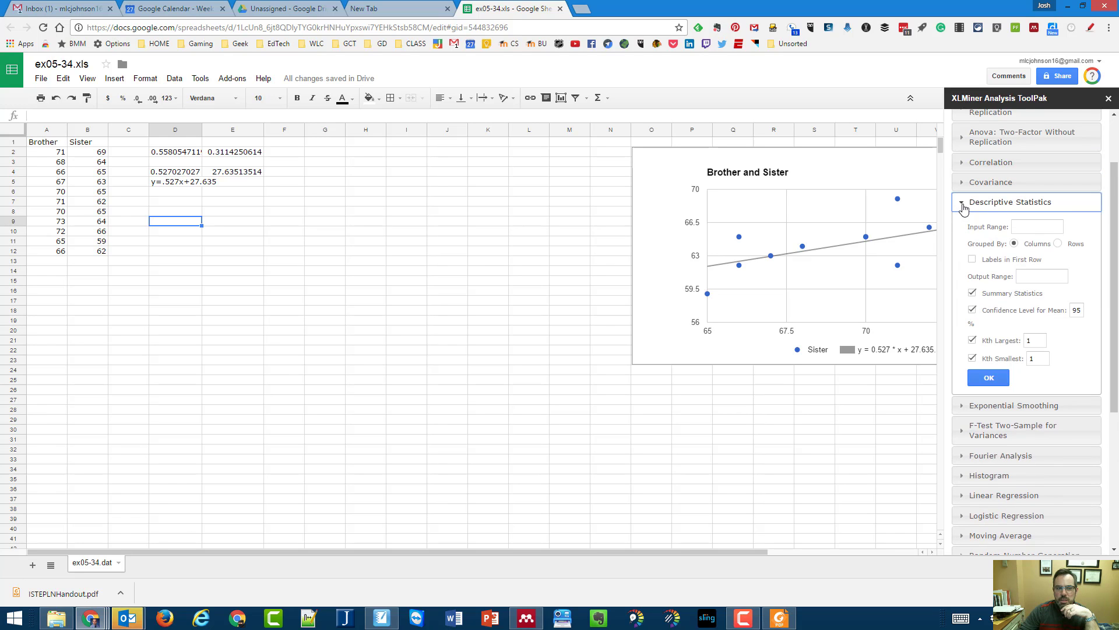
pyautogui.click(963, 205)
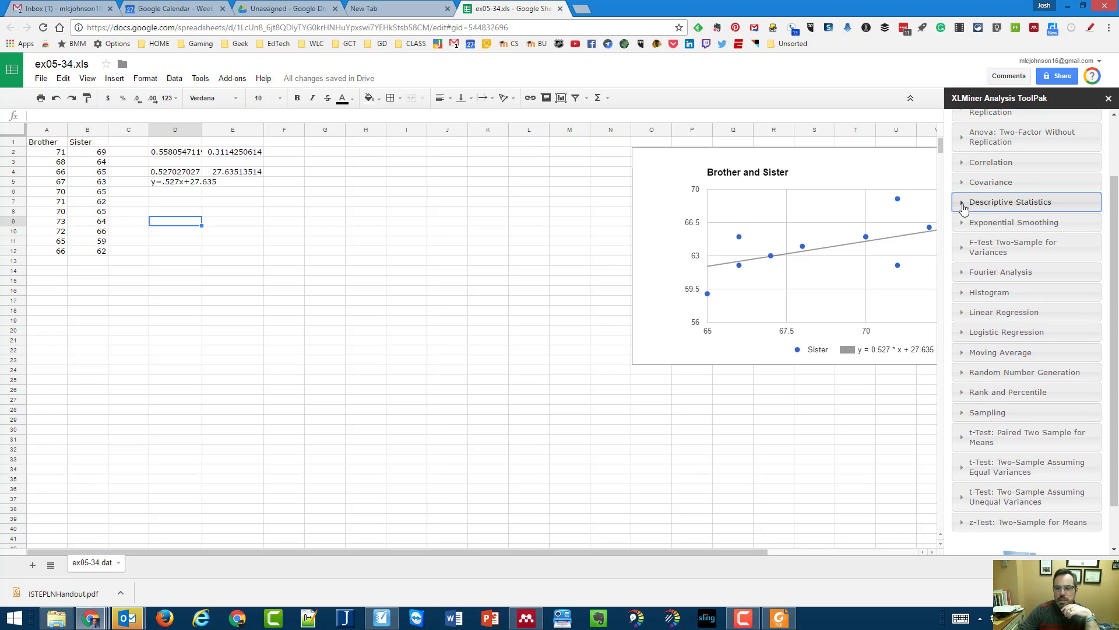
# - Set up an XLMiner Linear Regression with Y range B1:B12, X range A1:A12 and Labels enabled
pyautogui.scroll(-2, 964, 208)
pyautogui.click(957, 263)
pyautogui.scroll(-1, 948, 264)
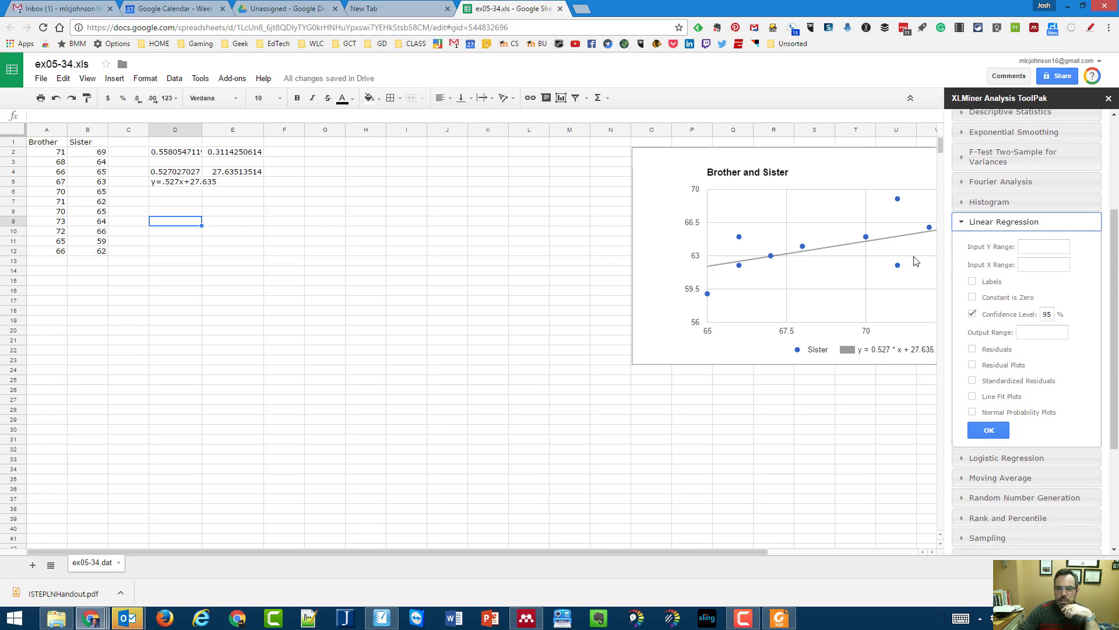
pyautogui.click(740, 172)
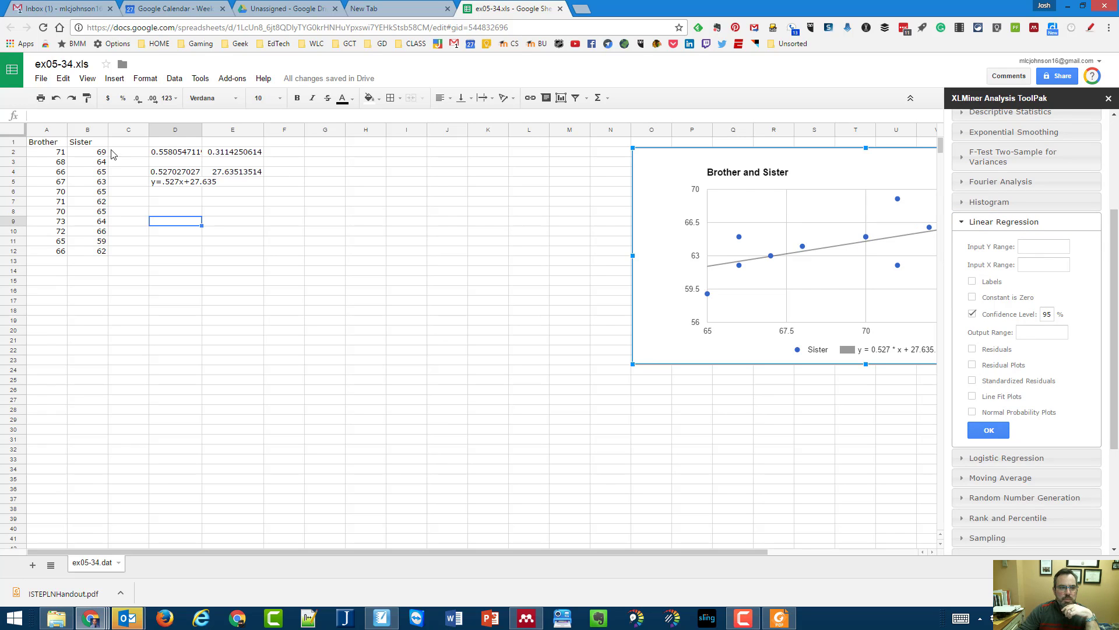
pyautogui.moveTo(99, 144); pyautogui.dragTo(96, 252)
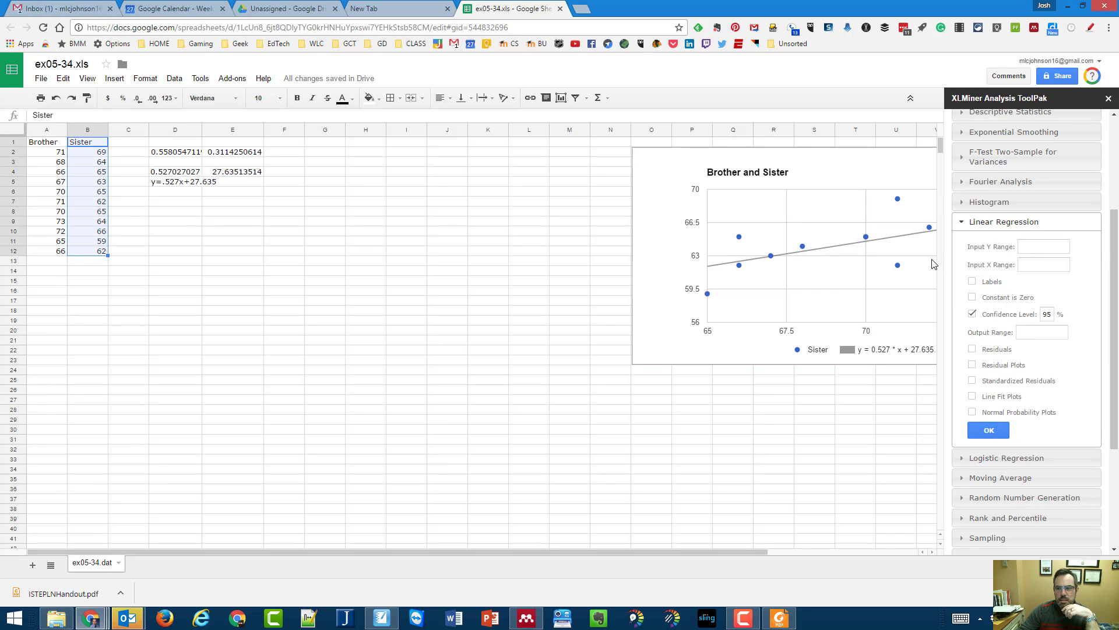
pyautogui.click(1045, 249)
pyautogui.moveTo(49, 145); pyautogui.dragTo(55, 250)
pyautogui.click(1040, 265)
pyautogui.click(972, 283)
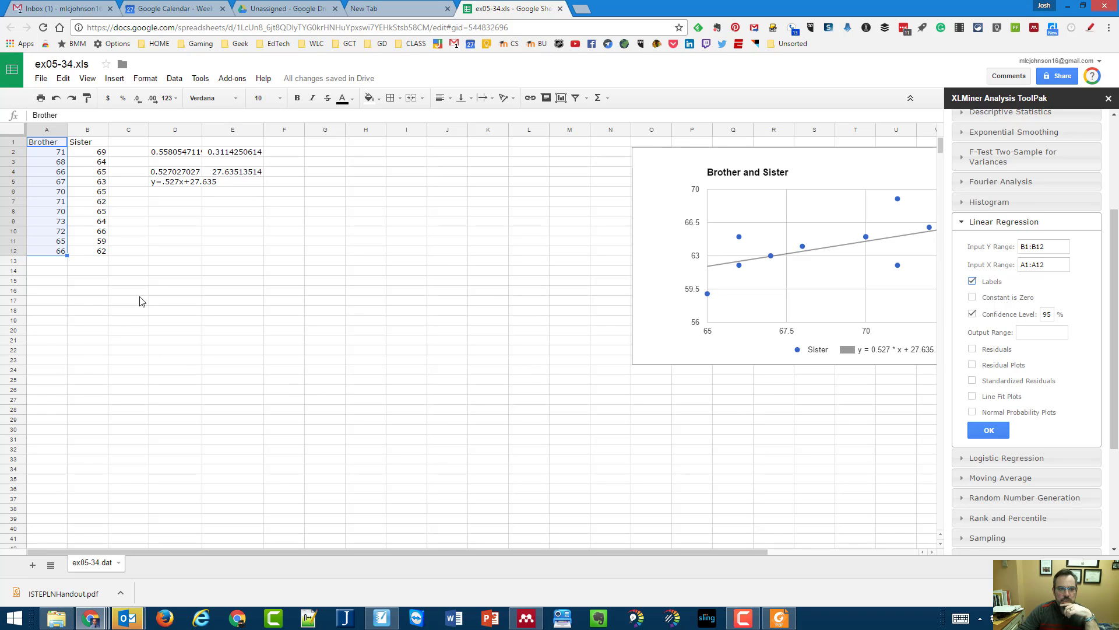
# - Run the linear regression with output range D8, including Line Fit Plots and Residual Plots
pyautogui.click(185, 215)
pyautogui.click(1035, 333)
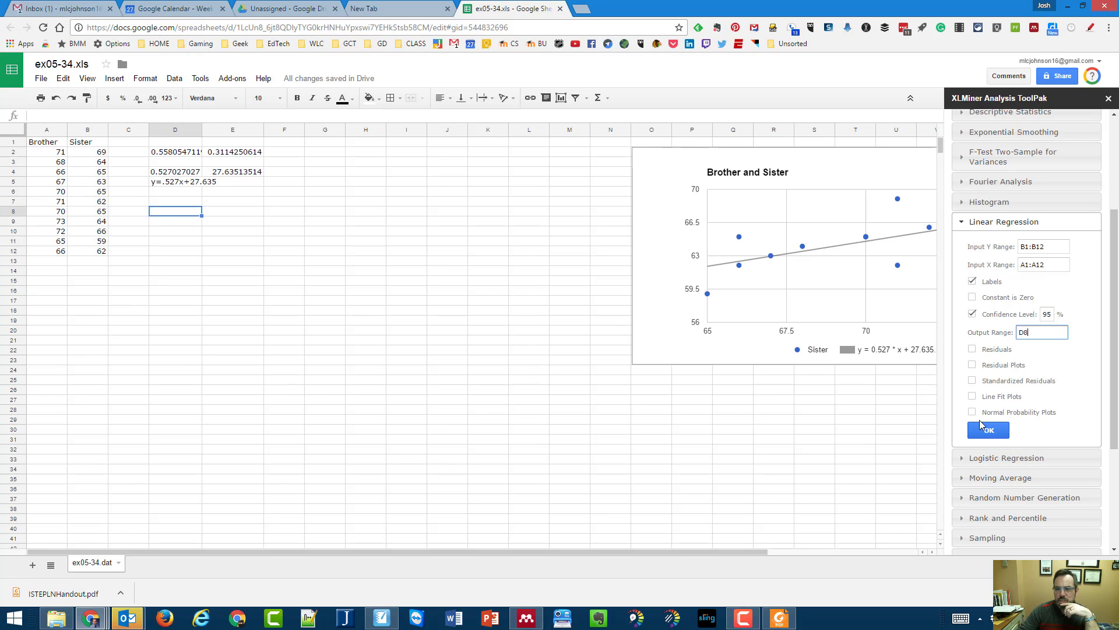
pyautogui.click(972, 398)
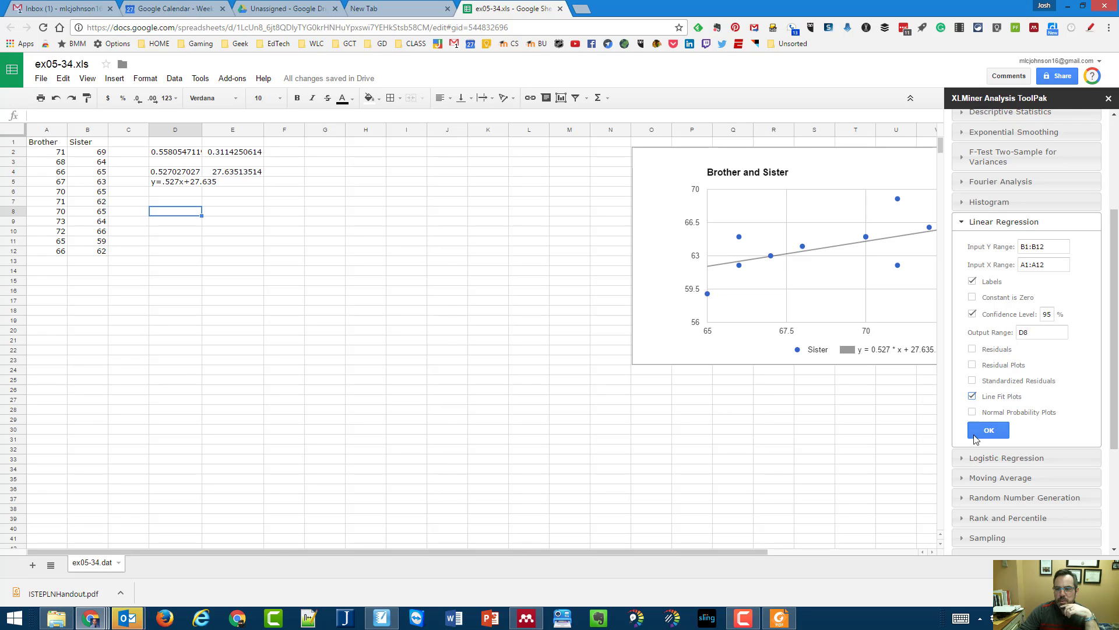
pyautogui.click(973, 365)
pyautogui.click(994, 430)
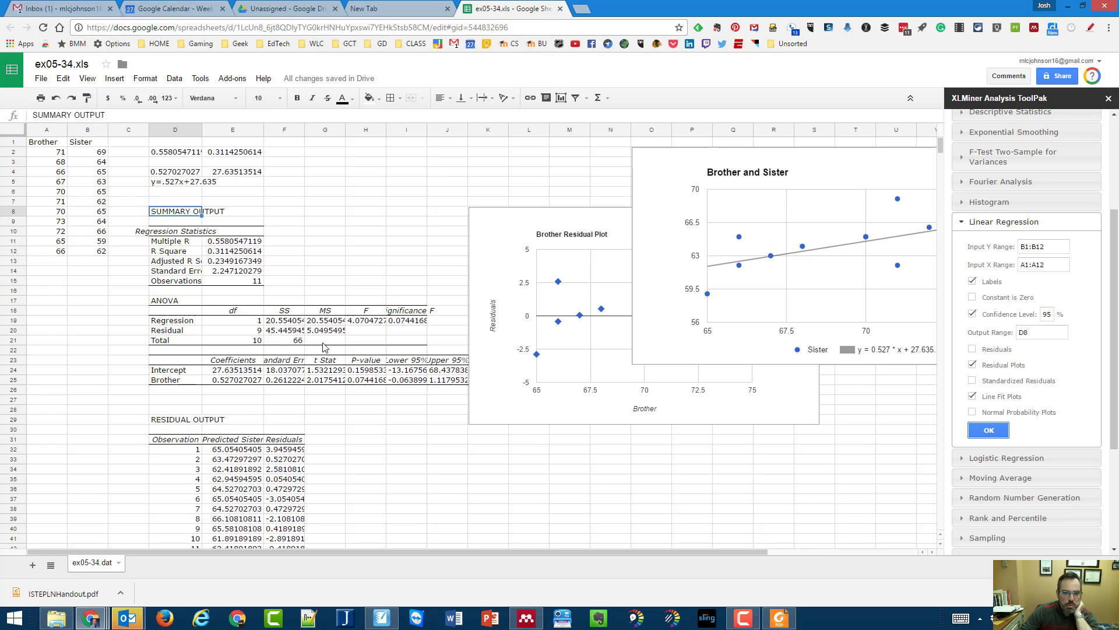
# - Examine the regression output: the residual plot, R Square, Multiple R, and the Intercept and Brother coefficients
pyautogui.click(571, 227)
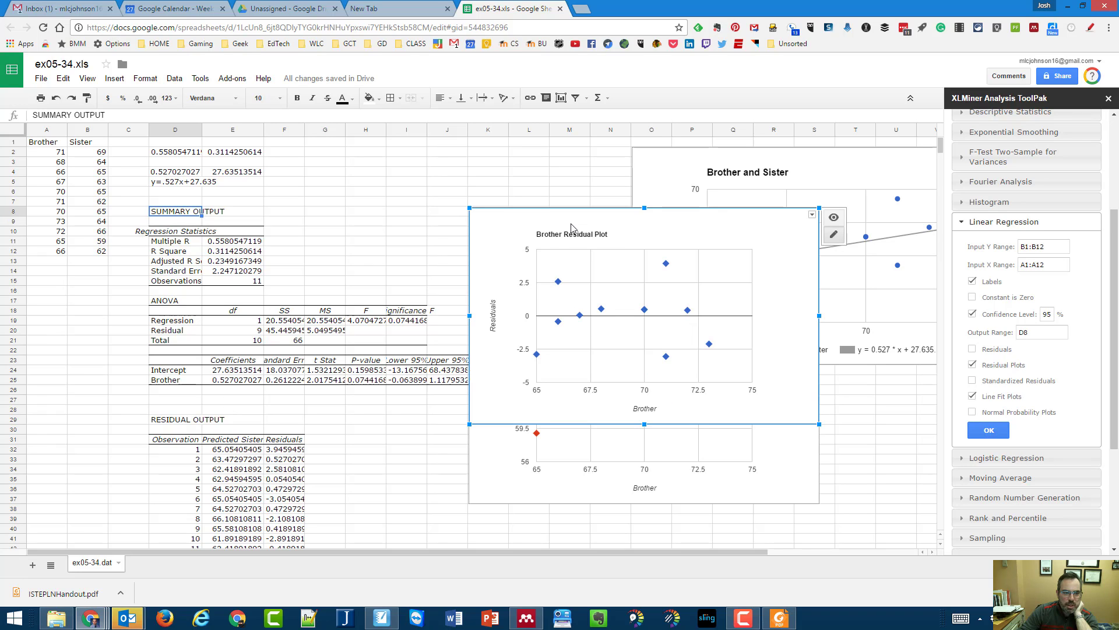
pyautogui.scroll(-1, 238, 332)
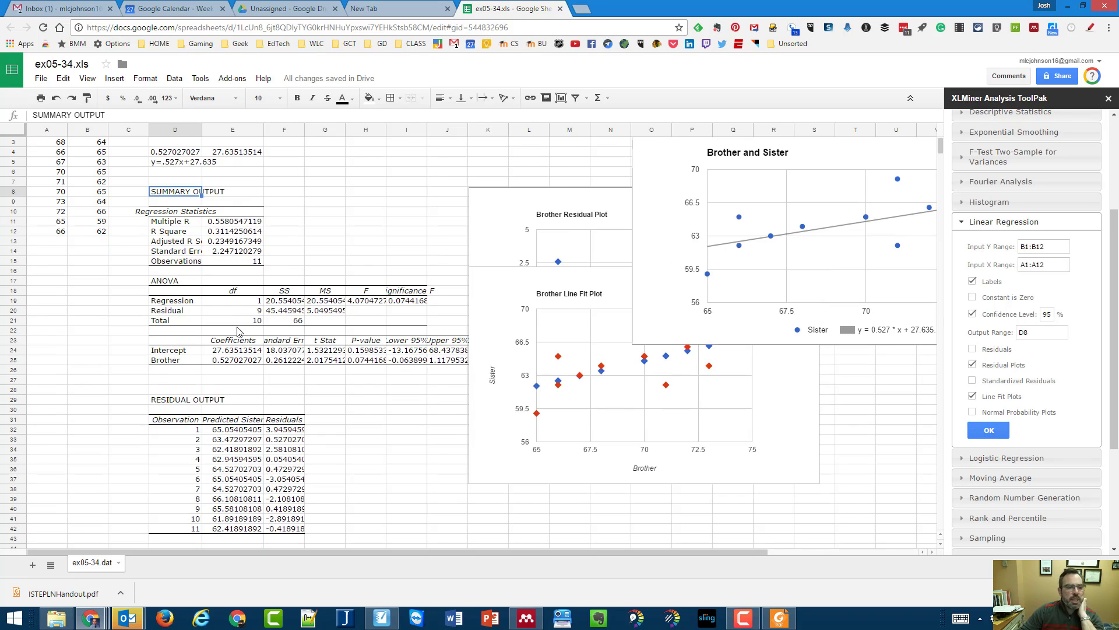
pyautogui.scroll(1, 238, 332)
pyautogui.click(178, 253)
pyautogui.click(225, 251)
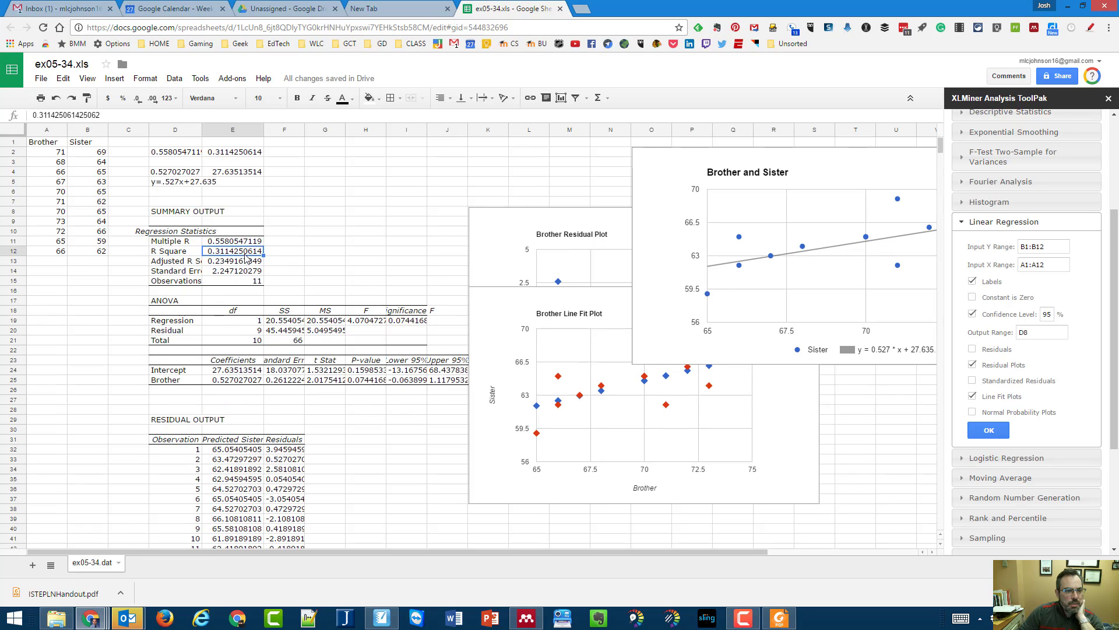
pyautogui.click(239, 243)
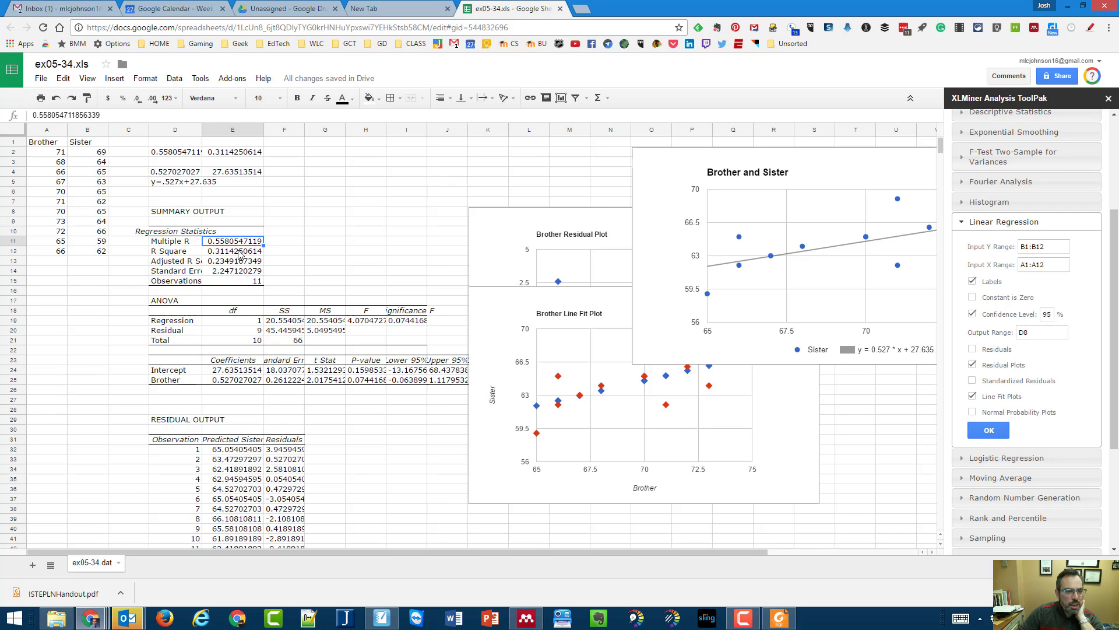
pyautogui.scroll(-2, 238, 253)
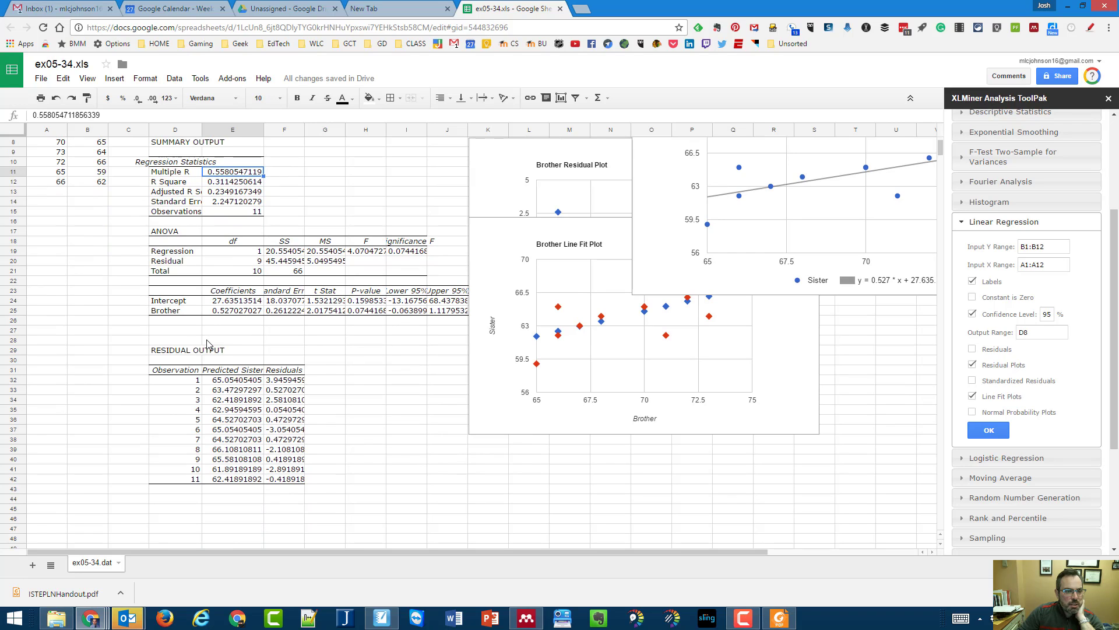
pyautogui.moveTo(239, 293); pyautogui.dragTo(238, 316)
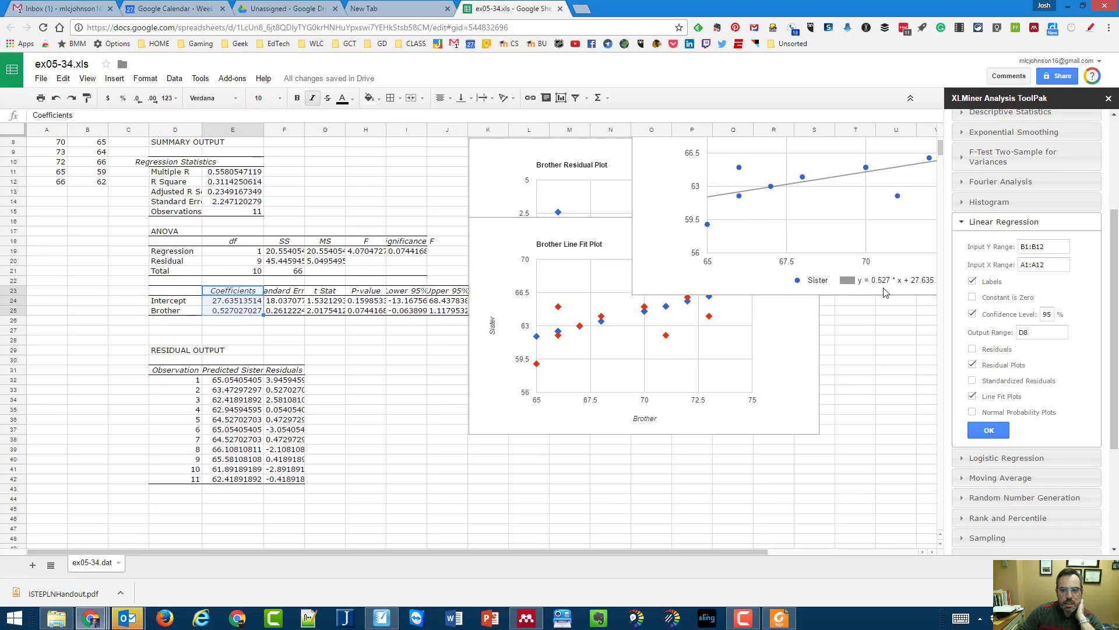
# - Move the Brother Line Fit Plot over the summary output in columns B to I and inspect its predicted and actual sister points
pyautogui.click(600, 236)
pyautogui.moveTo(601, 236); pyautogui.dragTo(202, 142)
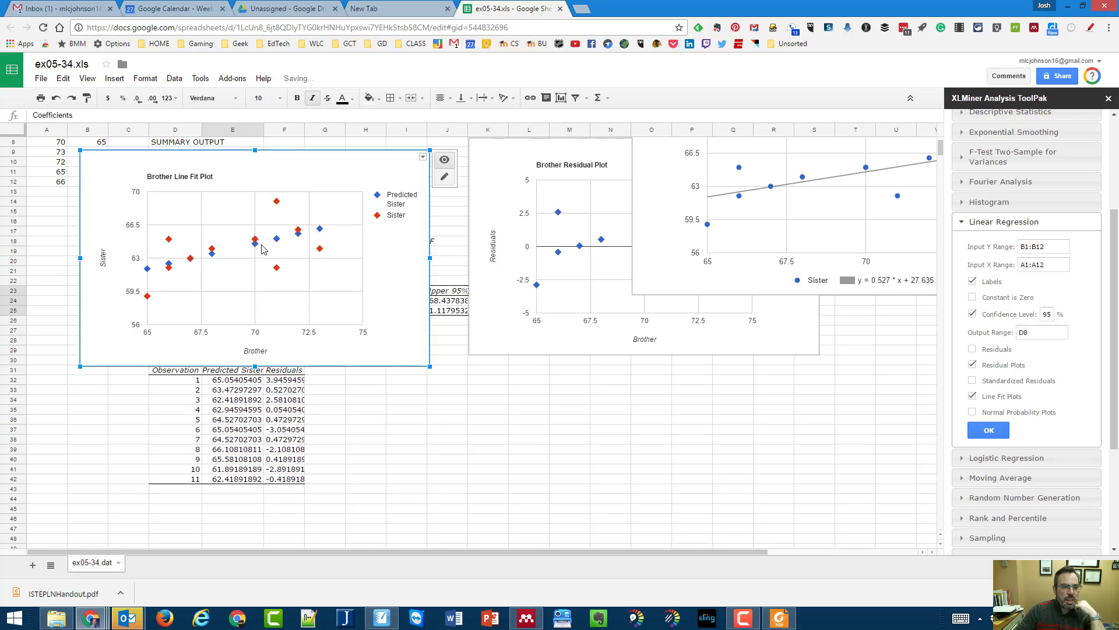
pyautogui.moveTo(257, 248)
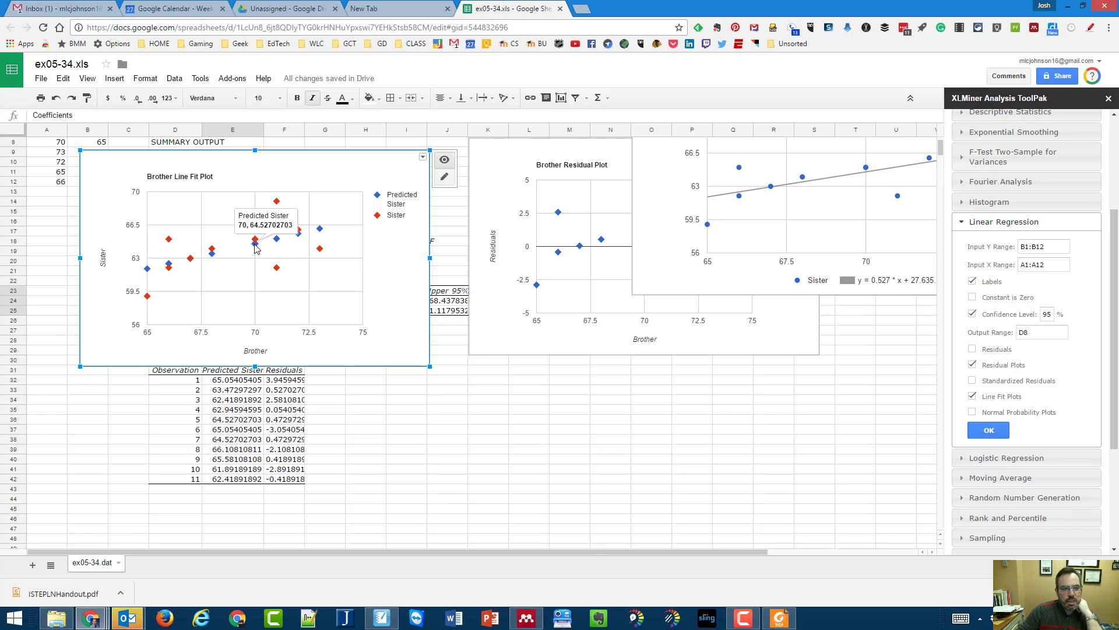
pyautogui.moveTo(322, 231)
pyautogui.moveTo(151, 271)
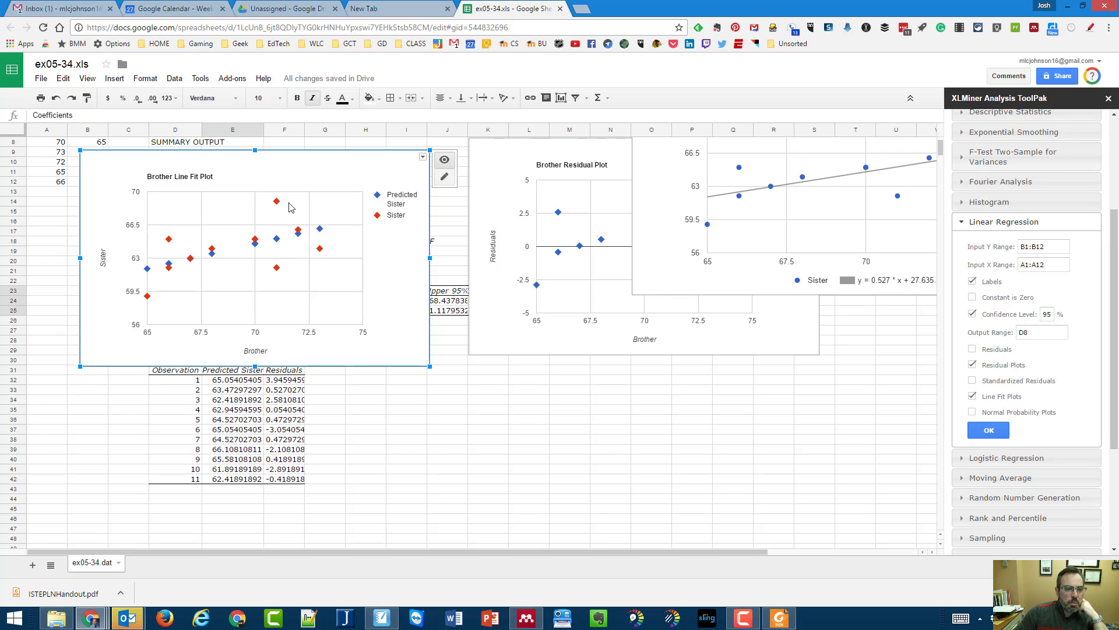
pyautogui.moveTo(282, 209)
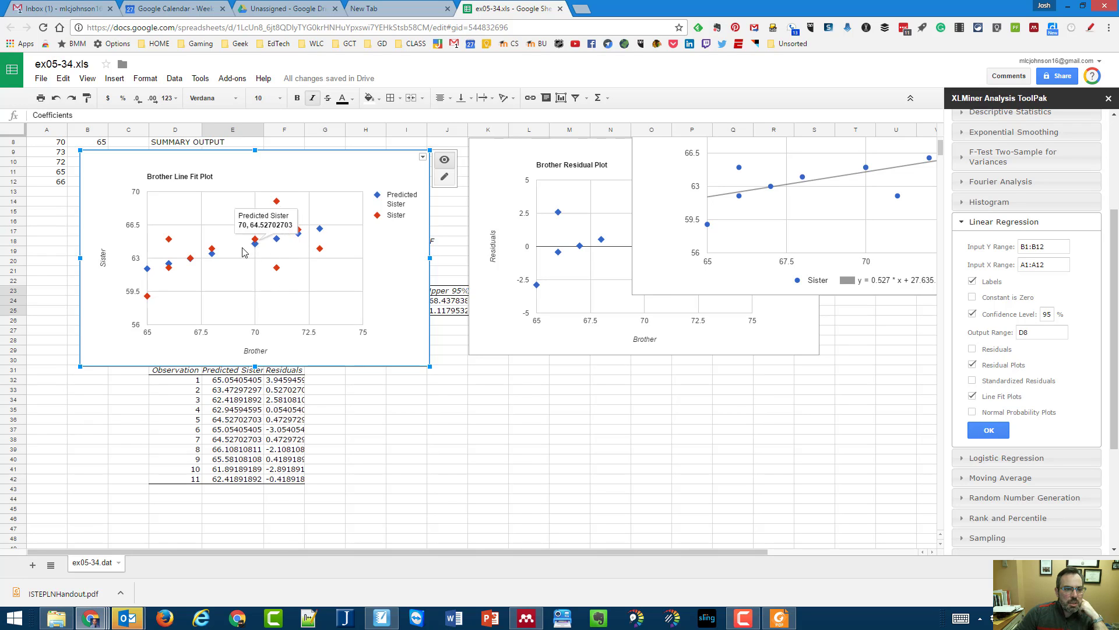
pyautogui.moveTo(211, 261)
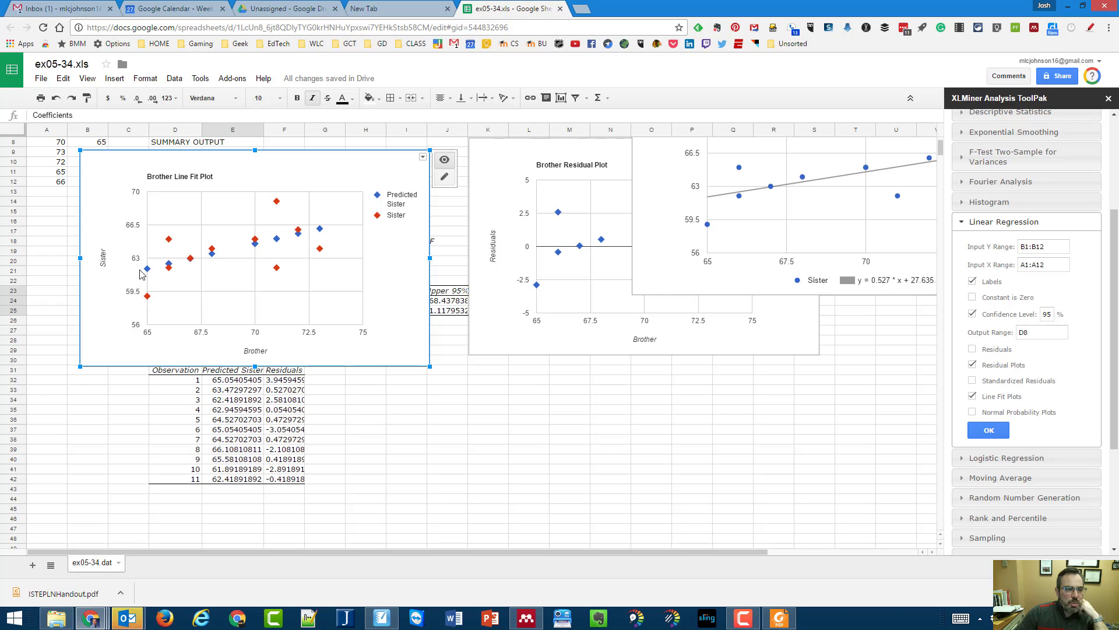
pyautogui.moveTo(148, 299)
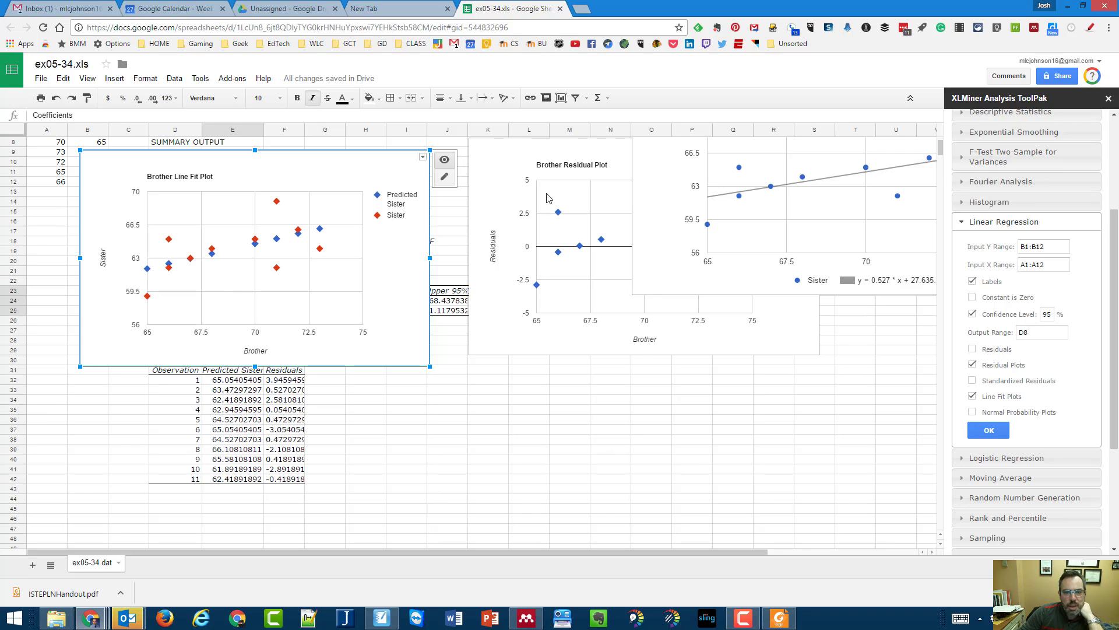
# - Bring the Brother Residual Plot to the front and shift it slightly down, beside the line fit plot
pyautogui.click(574, 153)
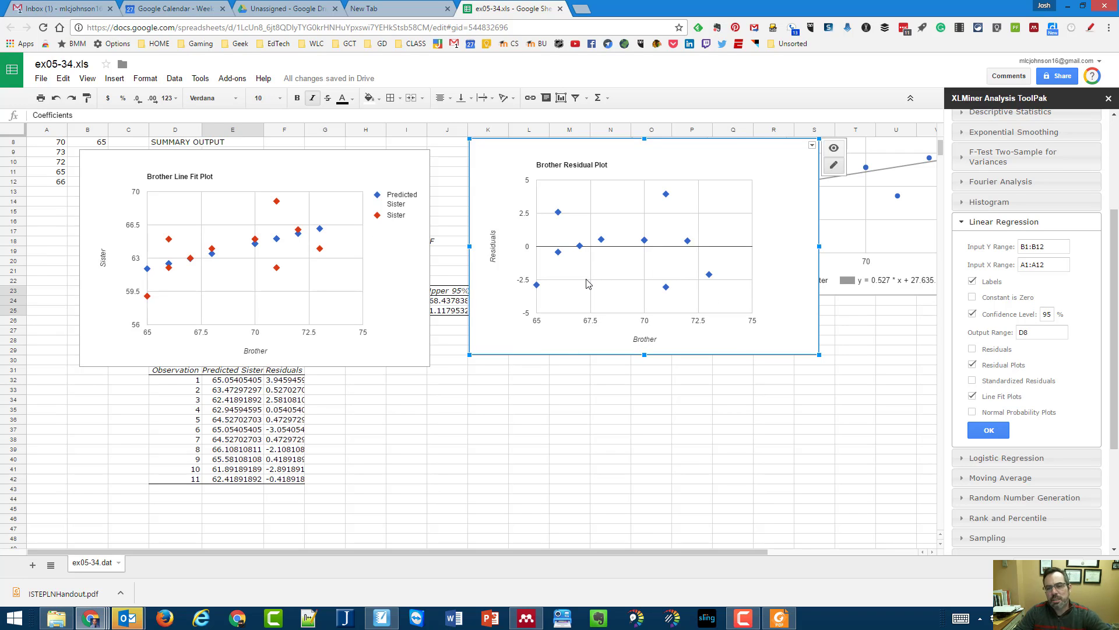
pyautogui.moveTo(679, 155); pyautogui.dragTo(720, 162)
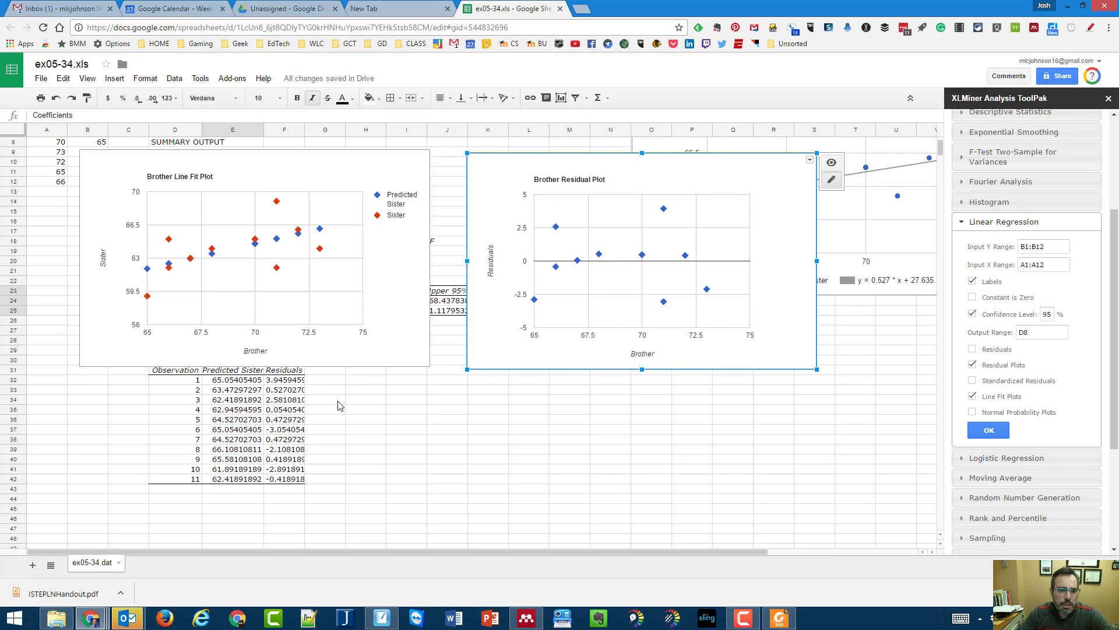
pyautogui.click(341, 405)
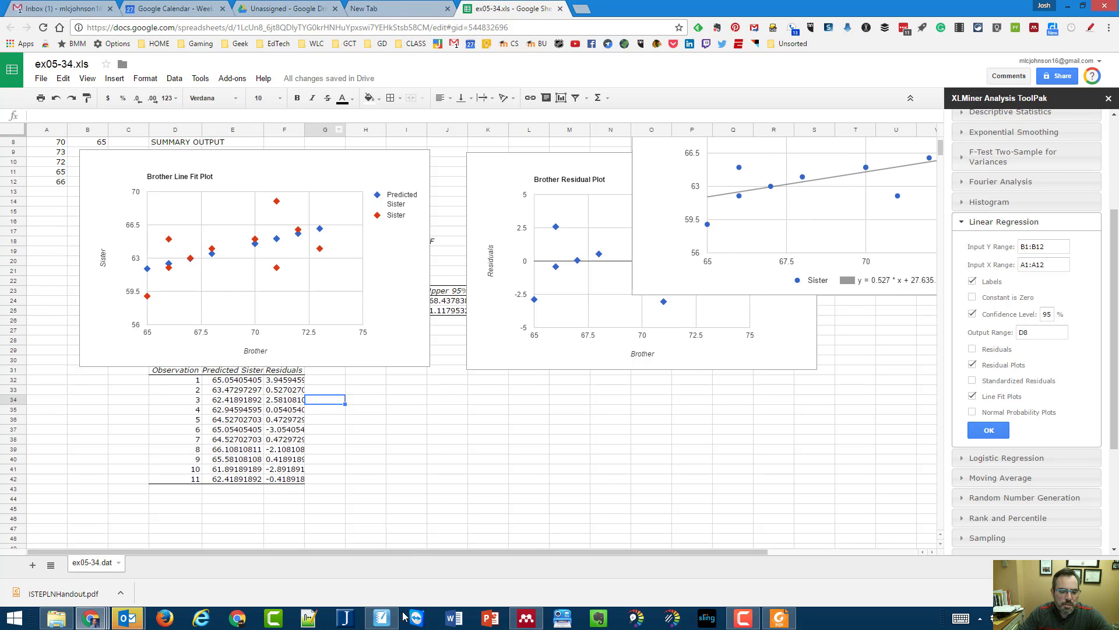
# - Switch to the SMART Notebook page and review the Sisters and Brothers problem from its beginning
pyautogui.click(382, 617)
pyautogui.scroll(10, 407, 388)
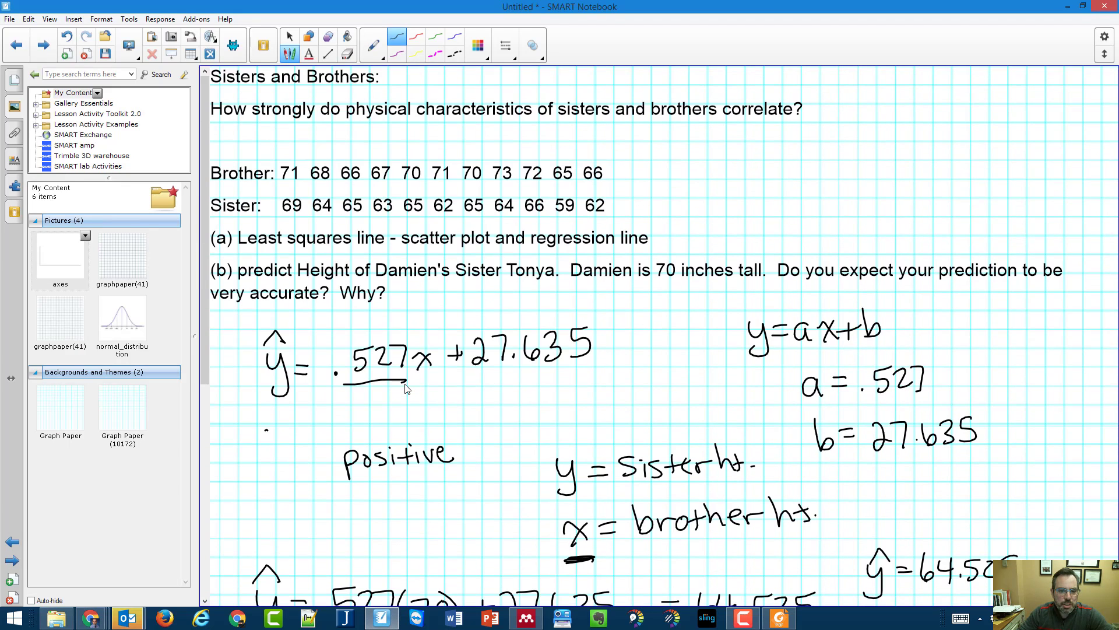